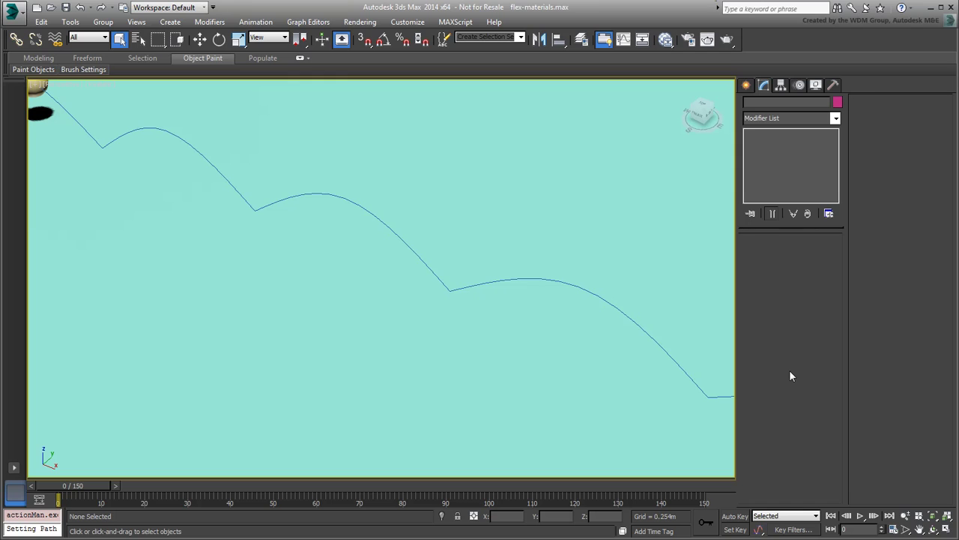
Load Ripples.xml into the Water Surface's Point Cache modifier (3721 points, frames 0–150).
left_click(625, 260)
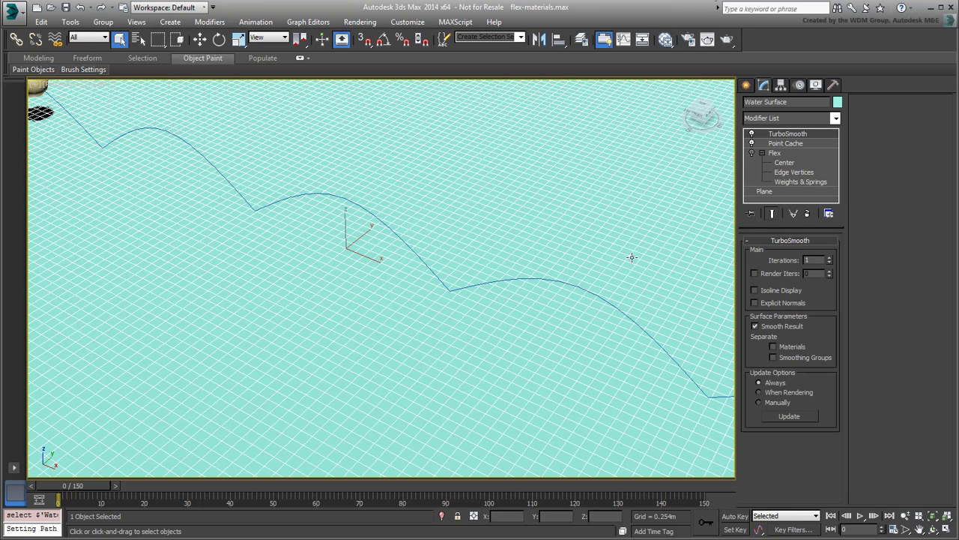
left_click(792, 143)
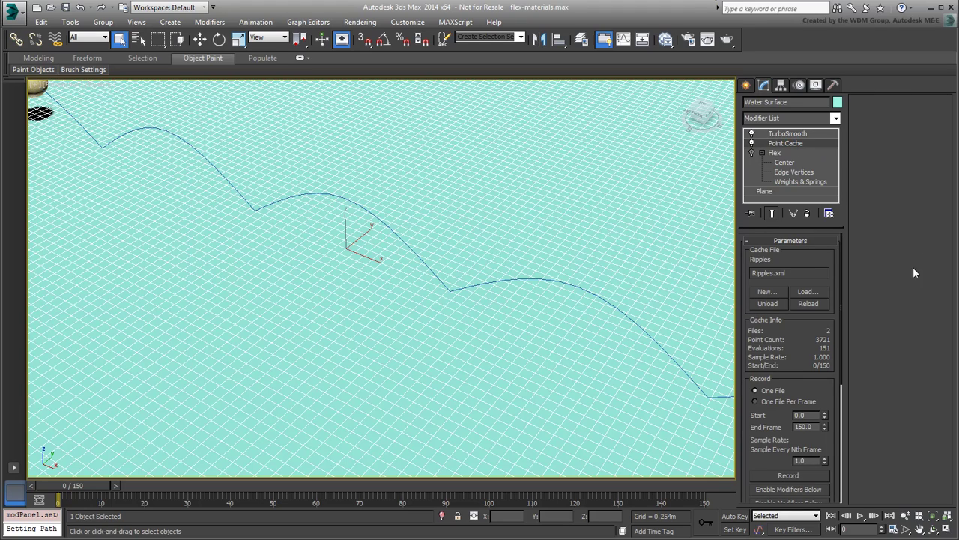
left_click(804, 293)
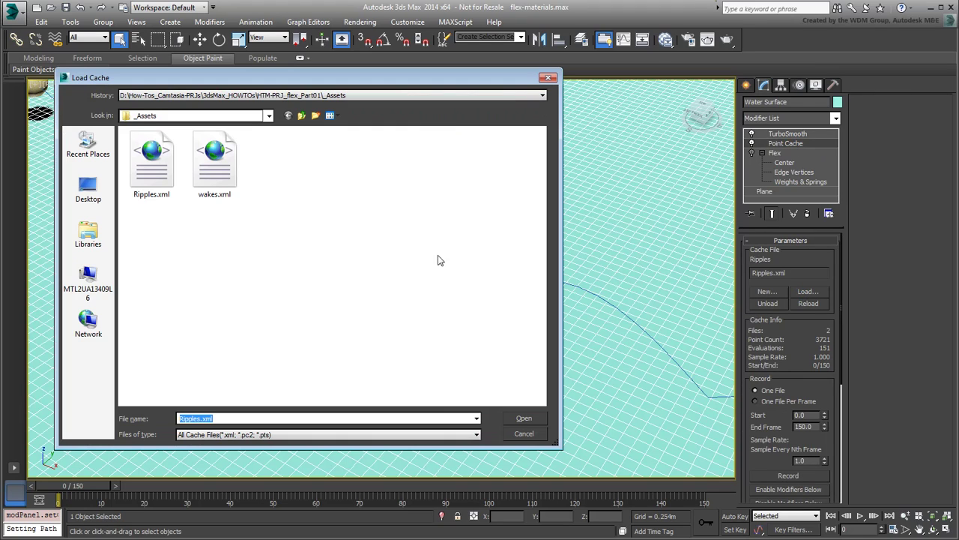
left_click(159, 182)
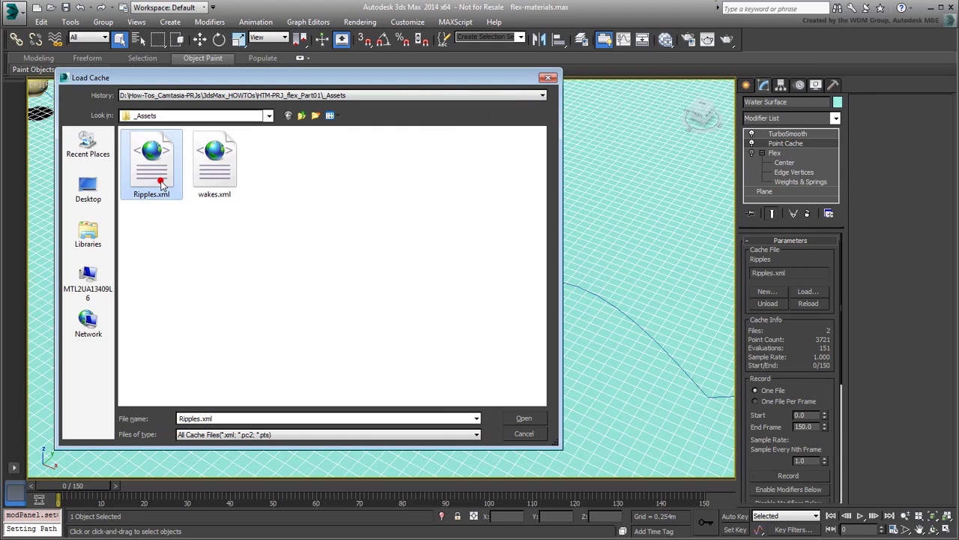
left_click(524, 418)
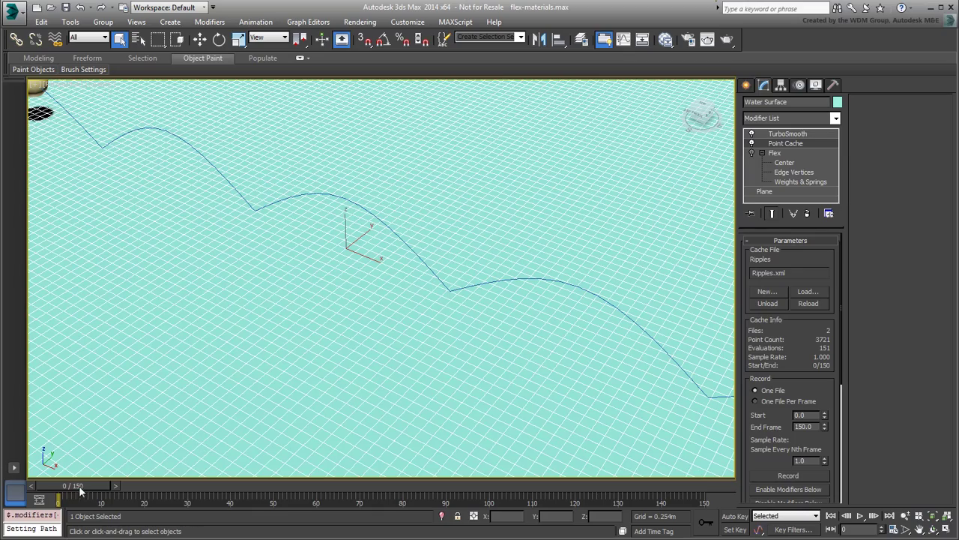
Scrub the timeline to frame 30 so the ribbon, ball and water ripples show.
left_click_drag(78, 489, 31, 495)
left_click_drag(102, 492, 203, 490)
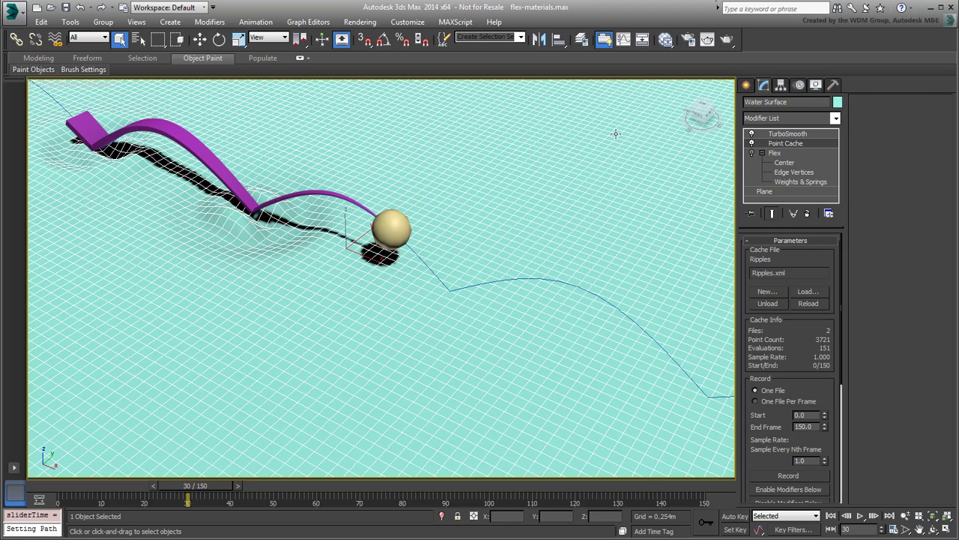
Create an Arch & Design material node in the Slate Material Editor named Arrowhead.
left_click(665, 41)
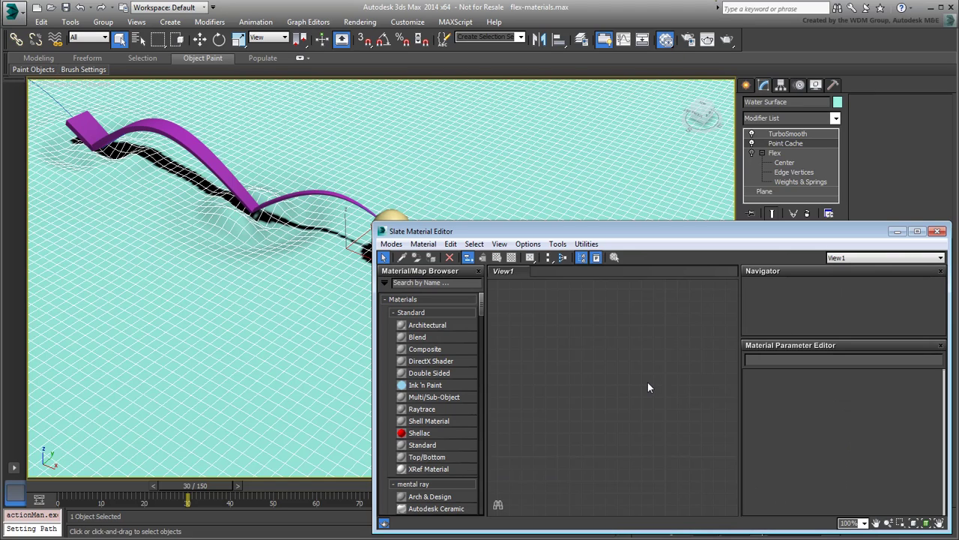
left_click(439, 314)
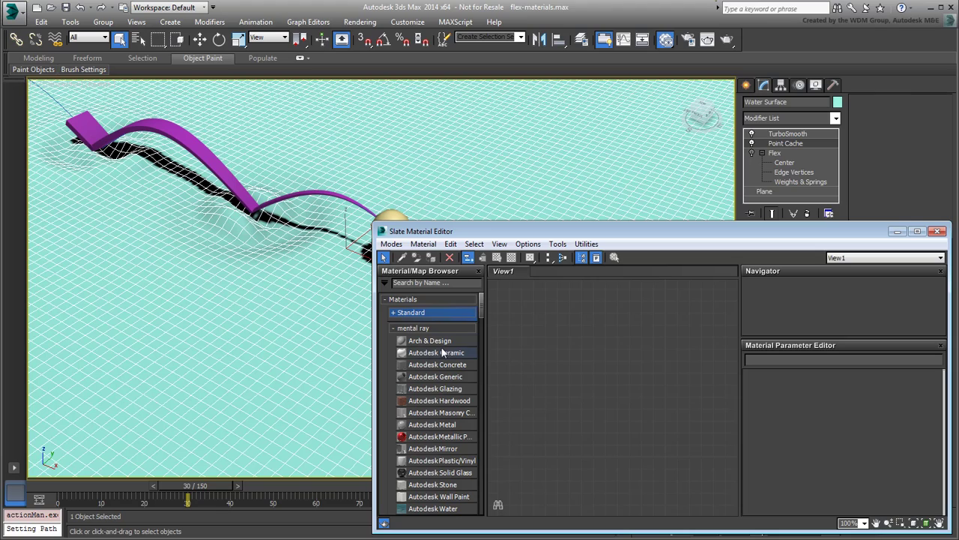
left_click_drag(430, 341, 621, 339)
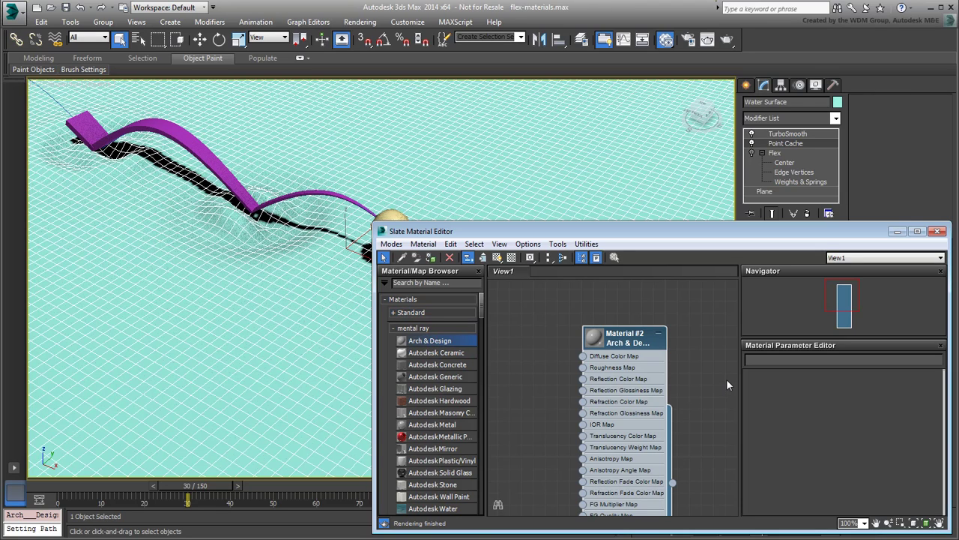
double_click(615, 339)
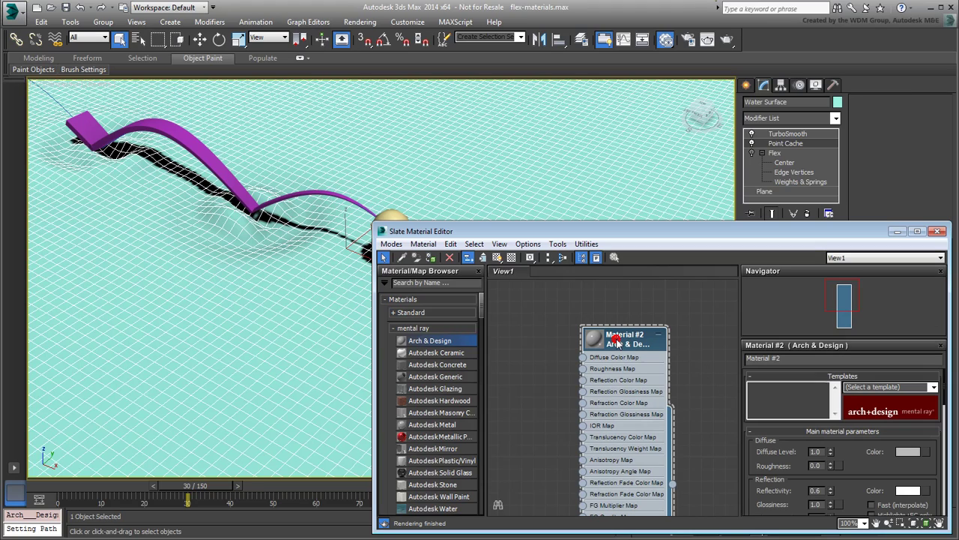
left_click(793, 358)
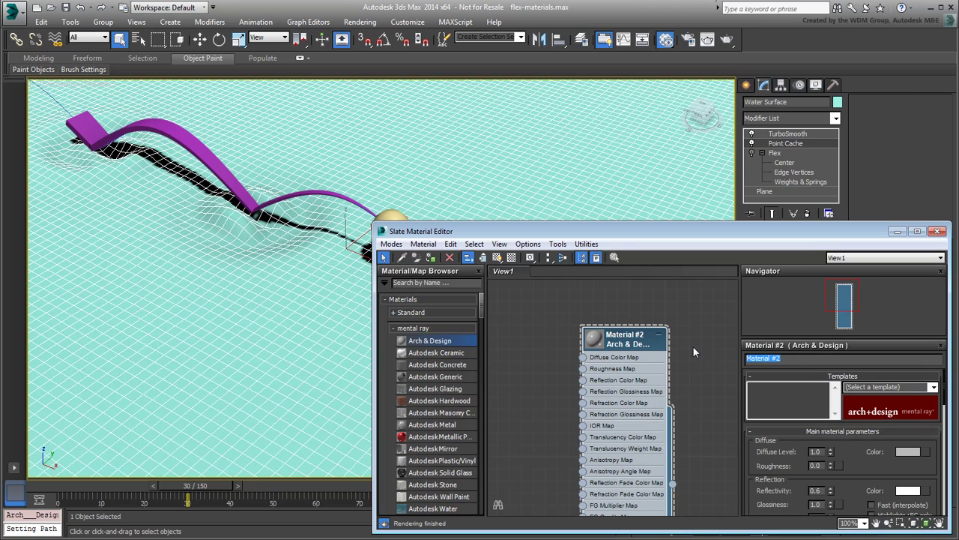
type("Arrowhead")
key("Return")
Apply the Pearl Finish template to Arrowhead and assign it to the arrow.
left_click(933, 387)
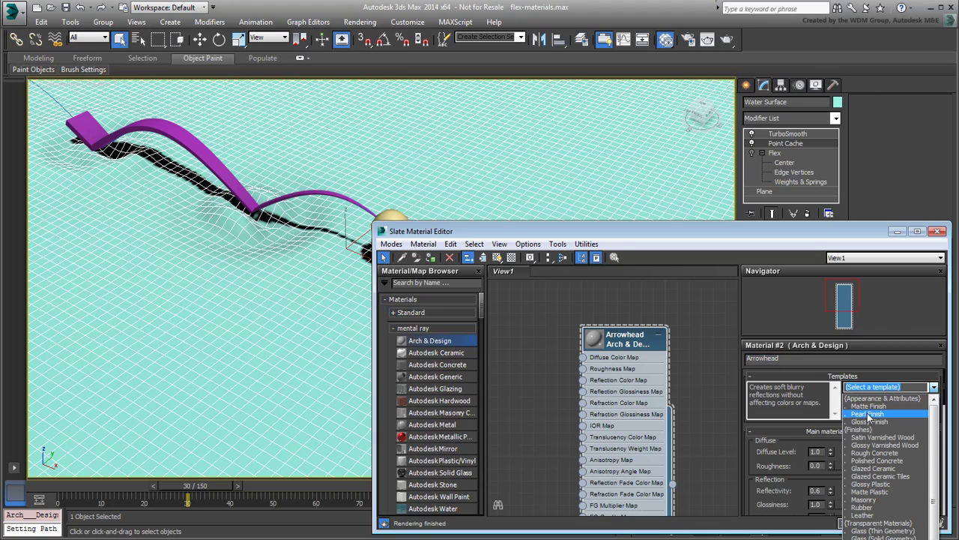
left_click(868, 414)
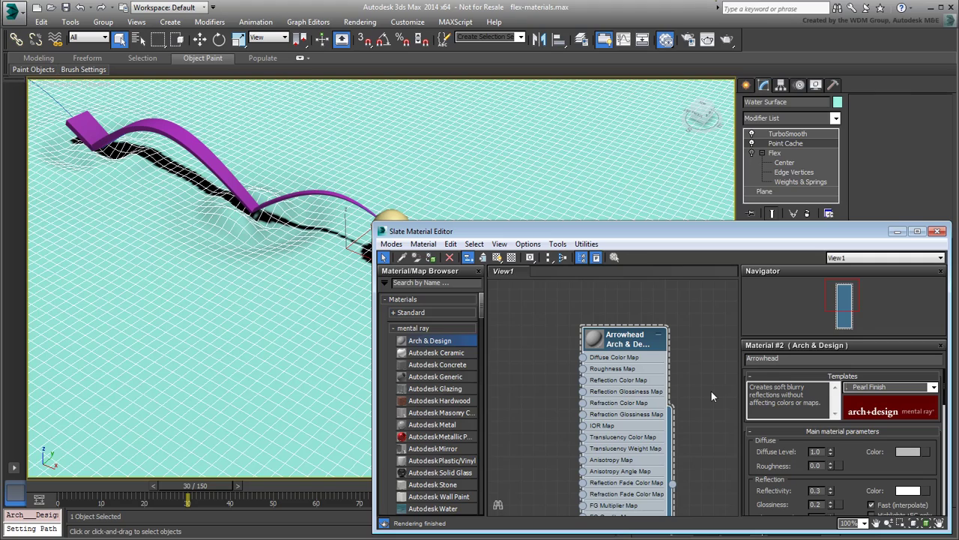
left_click_drag(673, 488, 190, 142)
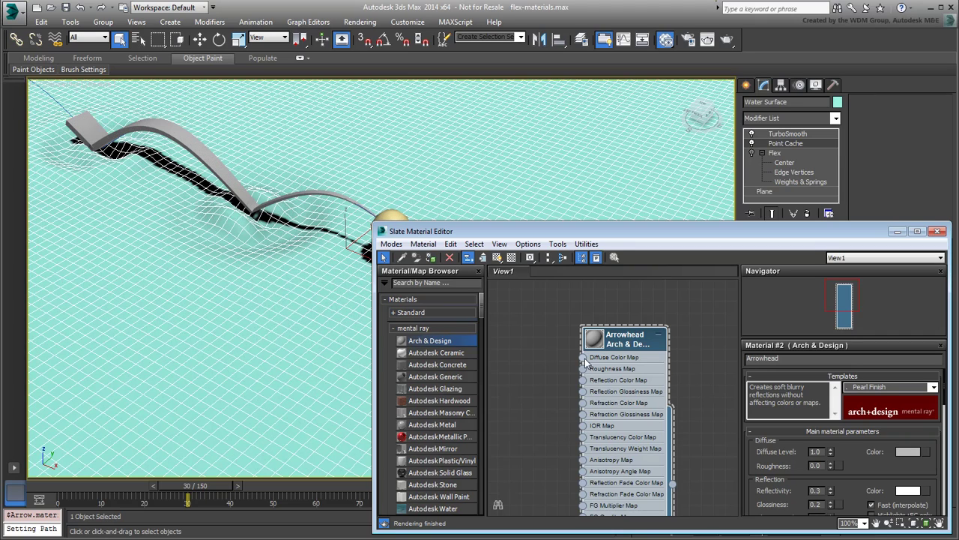
Wire a Gradient Ramp map (Map #0) into Arrowhead's Diffuse Color Map and show its gradient parameters.
left_click_drag(584, 358, 534, 339)
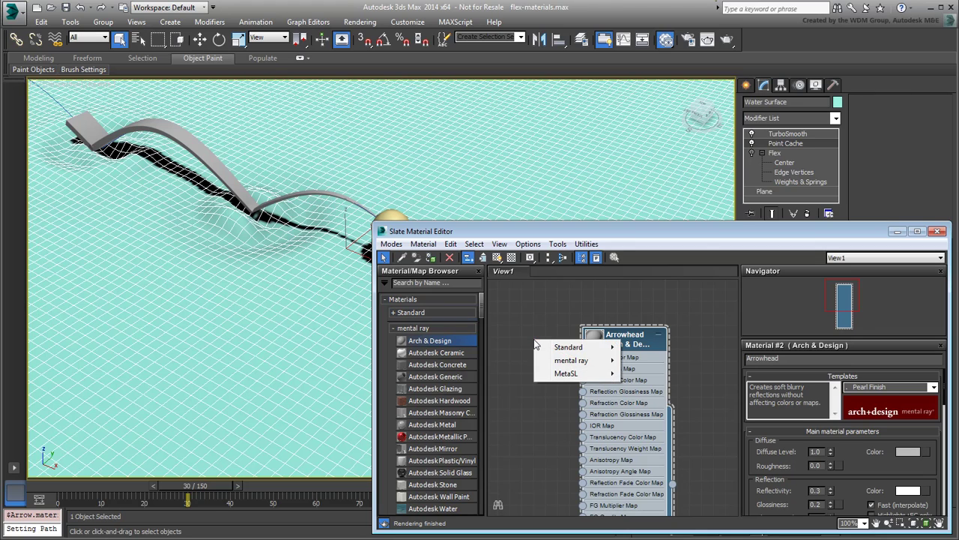
mouse_move(554, 348)
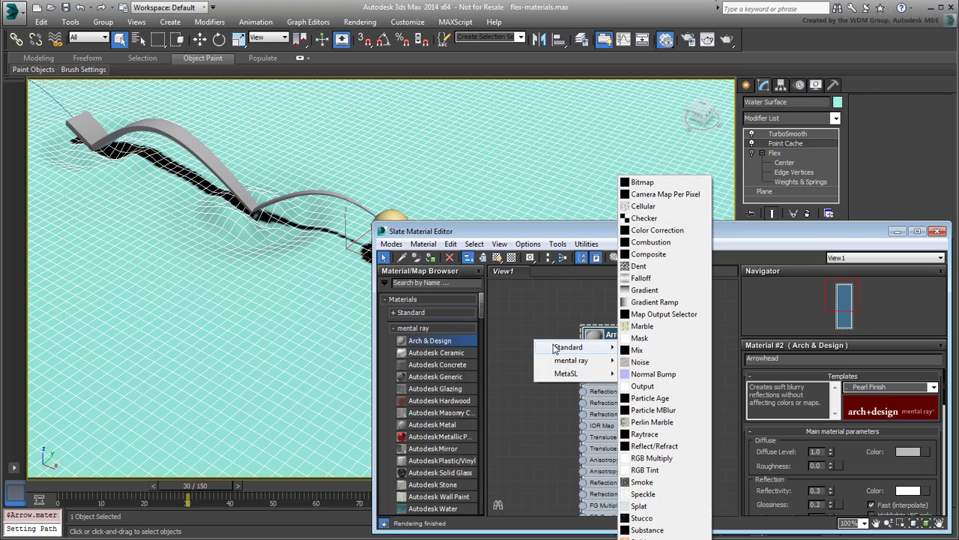
left_click(654, 302)
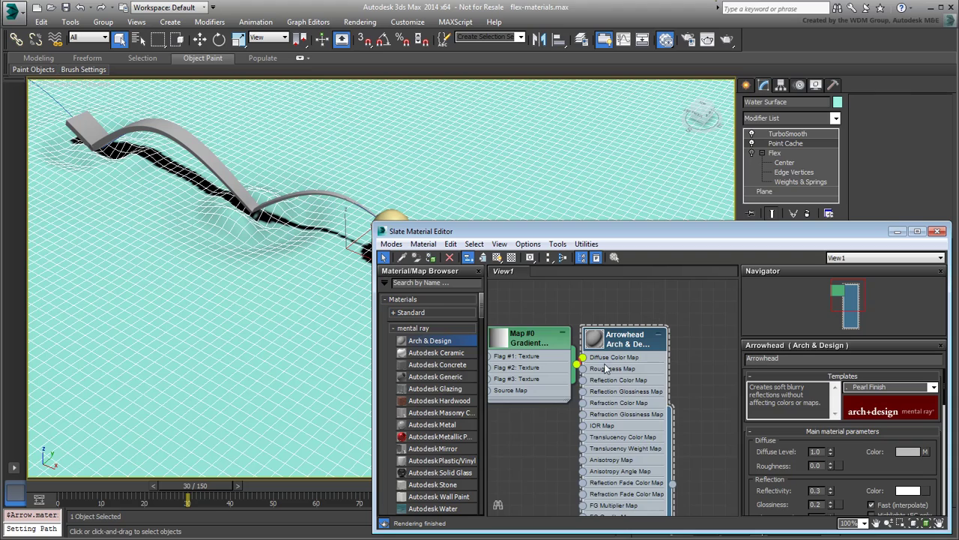
scroll(652, 356, "up", 2)
left_click_drag(653, 357, 662, 354)
left_click_drag(581, 330, 552, 315)
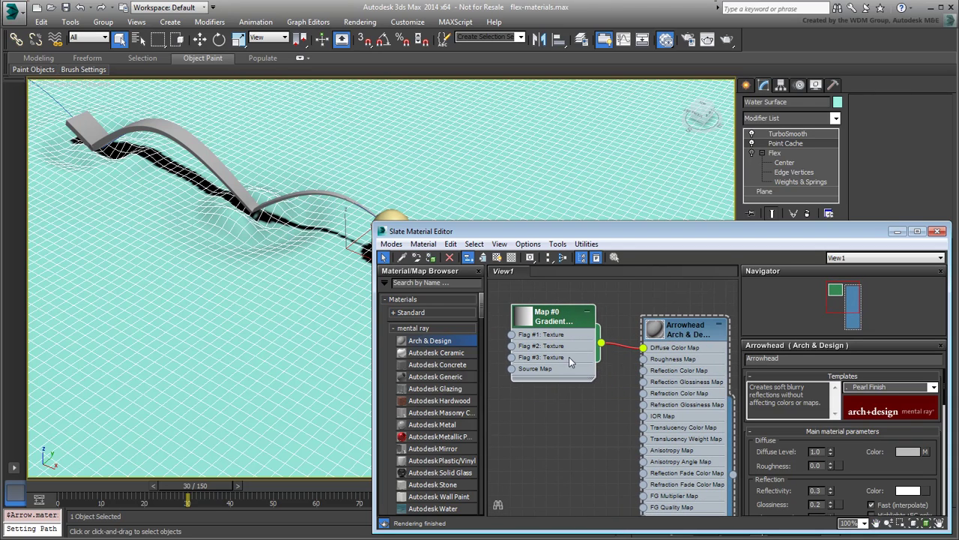
double_click(563, 321)
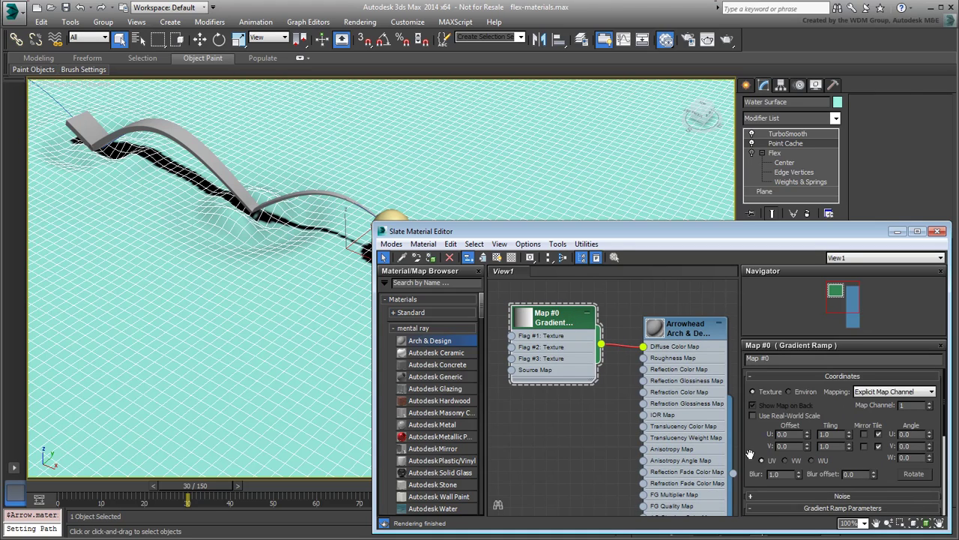
left_click_drag(759, 449, 755, 367)
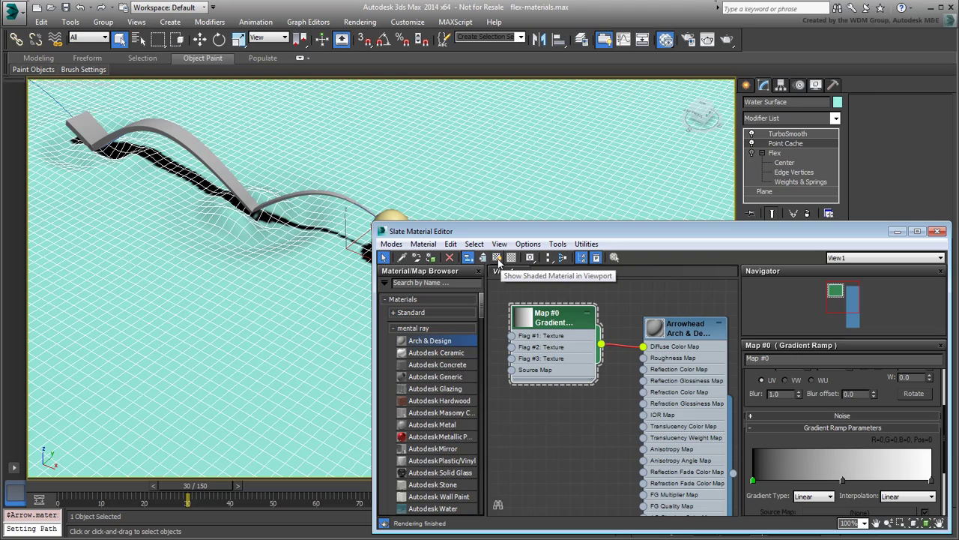
Show the material shaded in the viewport and set the gradient's left end to pure red.
left_click(498, 258)
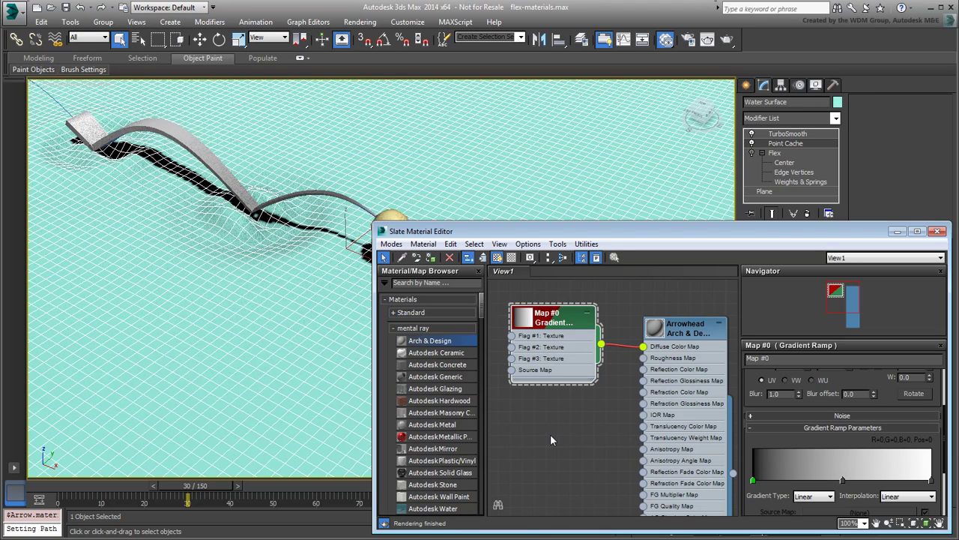
double_click(753, 481)
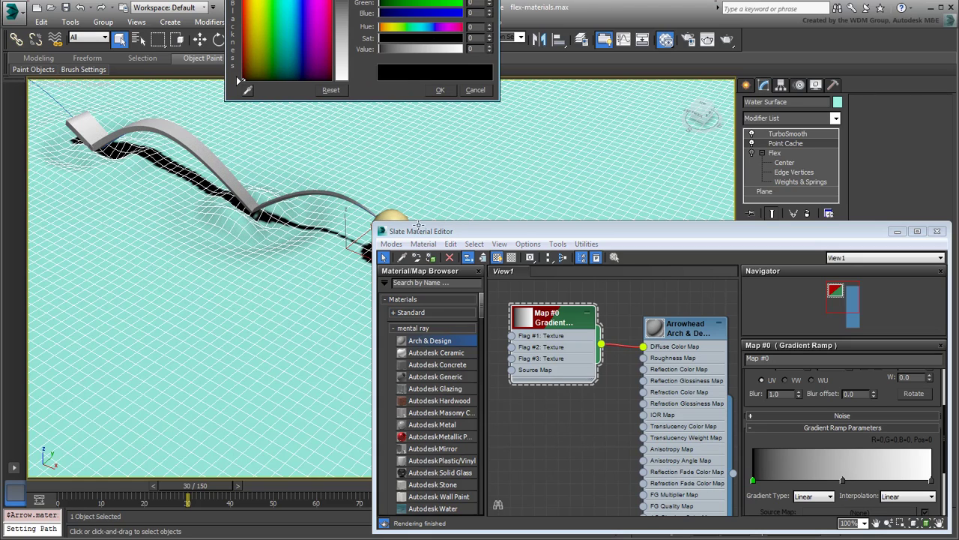
left_click_drag(403, 4, 274, 132)
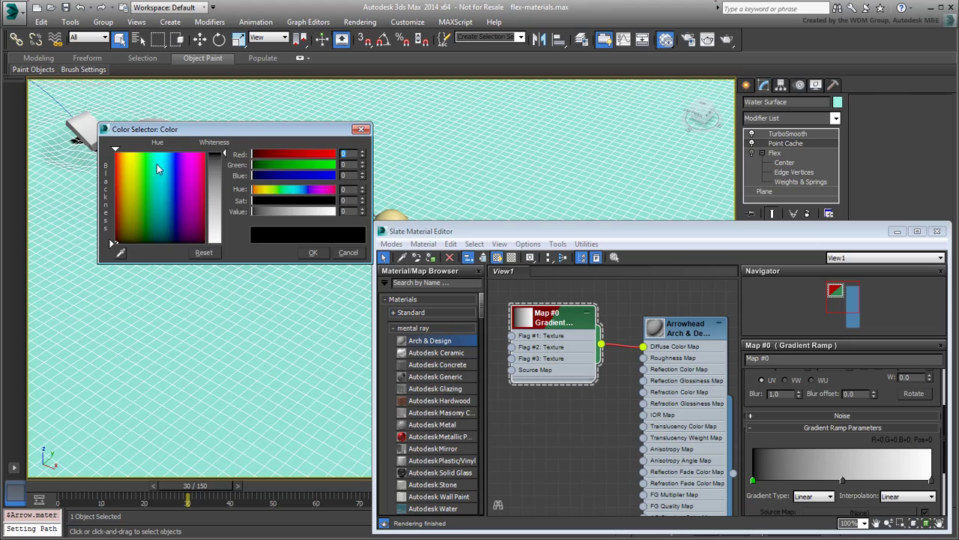
left_click_drag(157, 169, 114, 151)
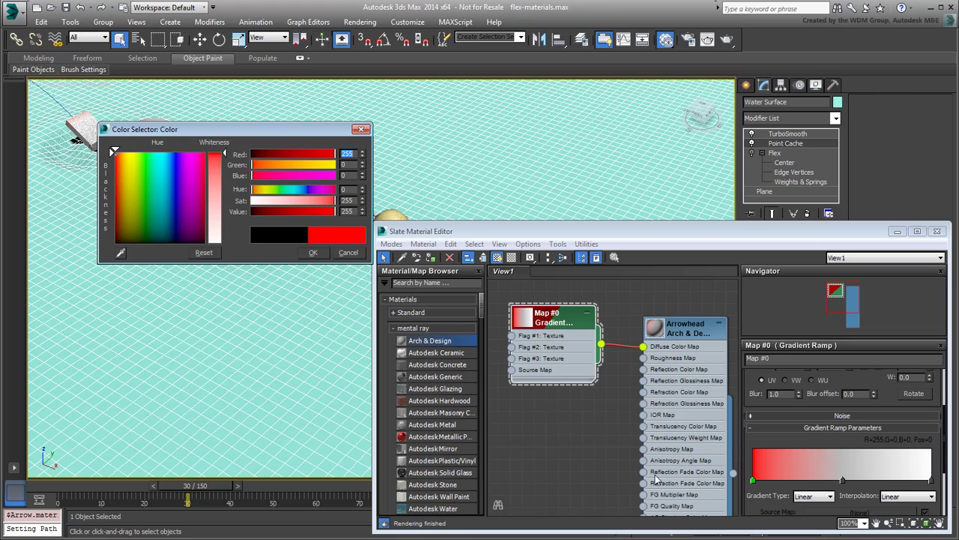
Set the gradient's right end to pure blue (0,0,255).
double_click(931, 481)
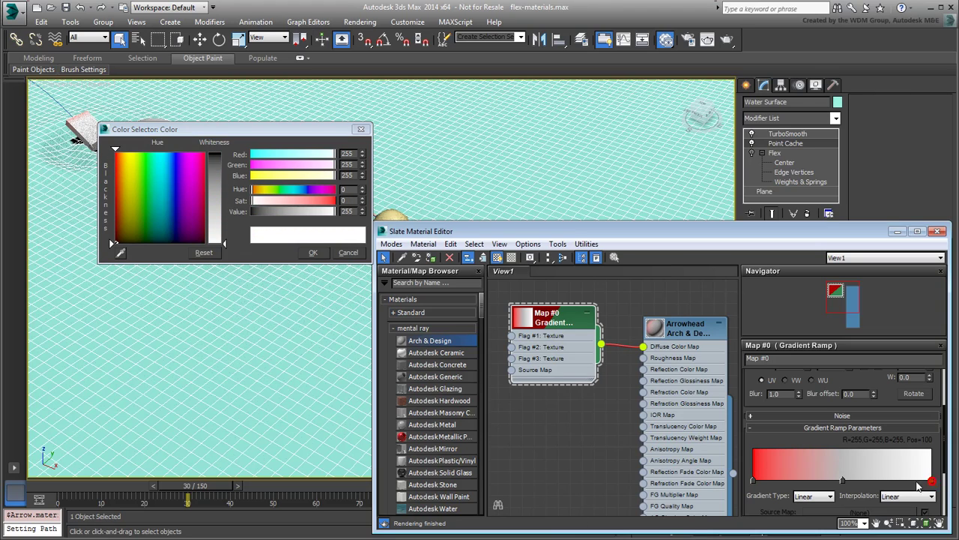
left_click(174, 158)
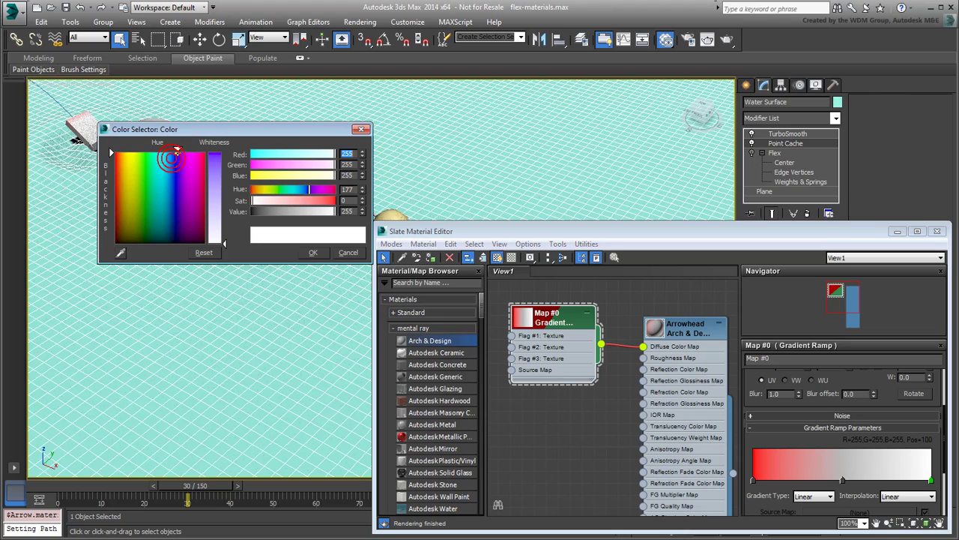
left_click(215, 170)
left_click(312, 253)
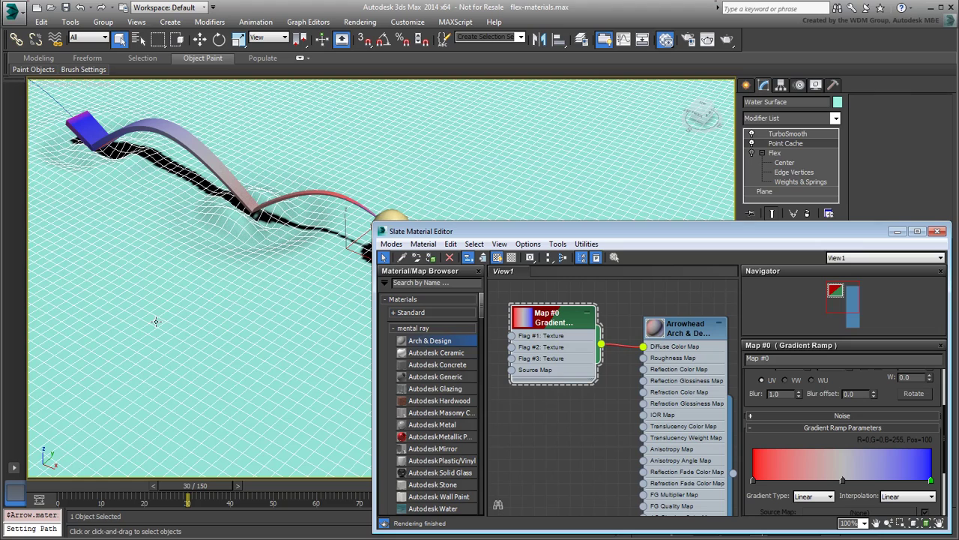
Isolate the arrow ribbon and zoom out to see it whole.
left_click(171, 131)
right_click(171, 128)
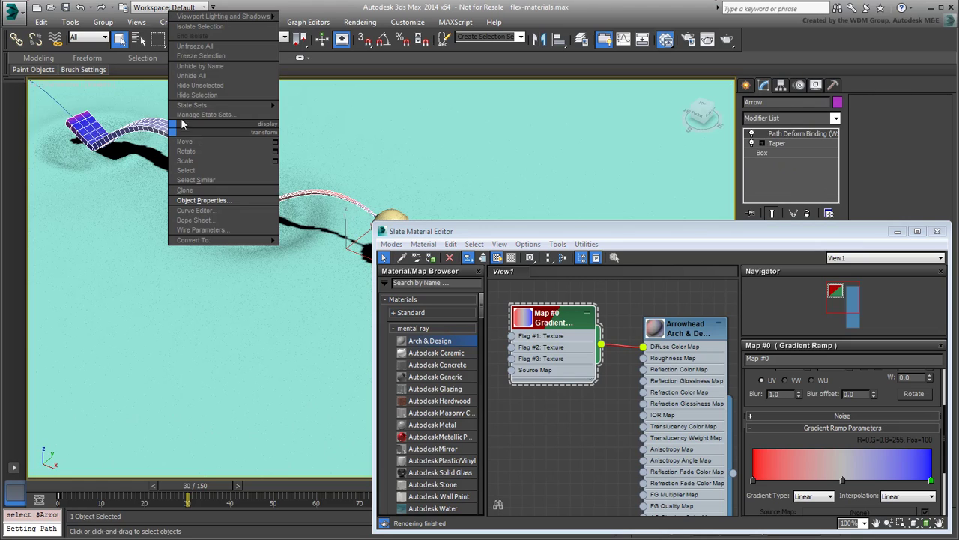
left_click(199, 26)
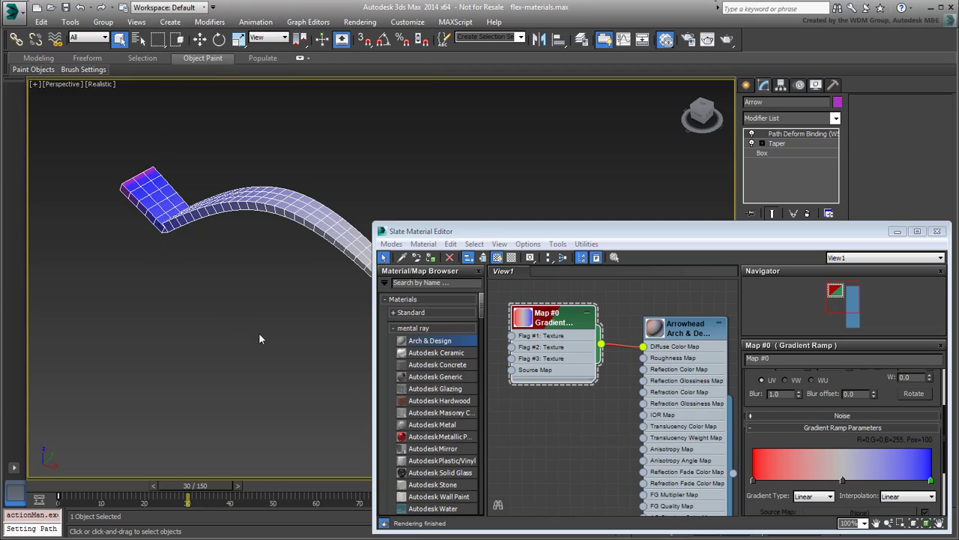
middle_click_drag(240, 325, 239, 240, "alt")
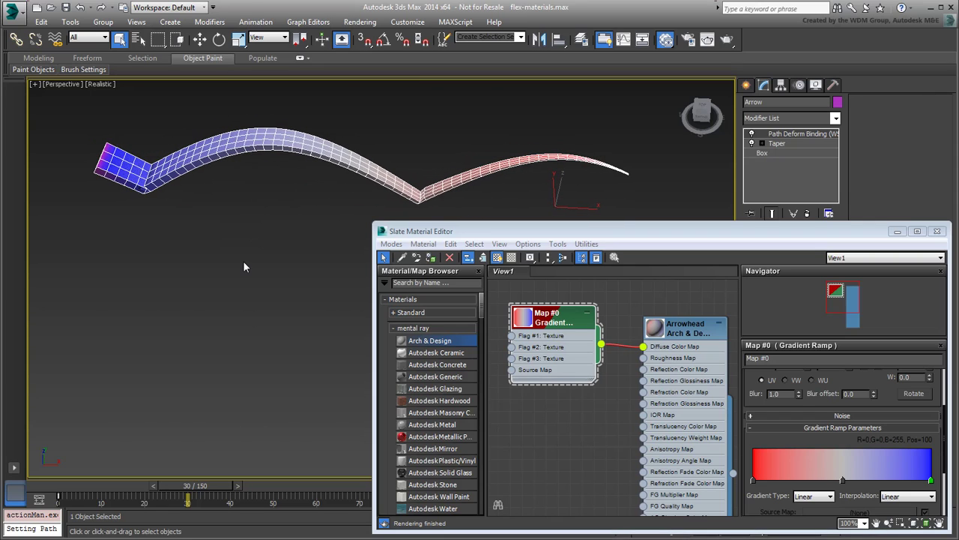
Turn off Path Deform Binding so the arrow lies straight, and move the Slate editor aside.
left_click(752, 133)
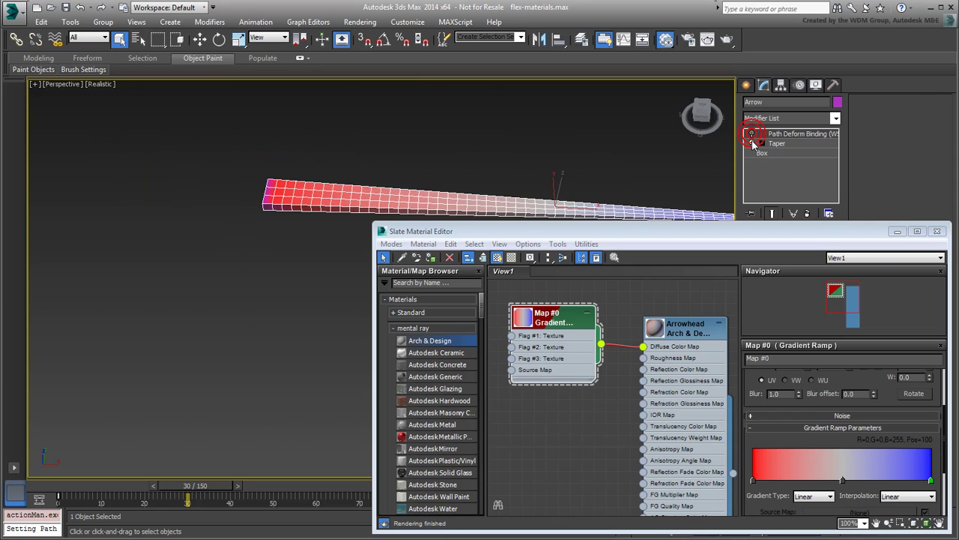
middle_click_drag(643, 160, 448, 124)
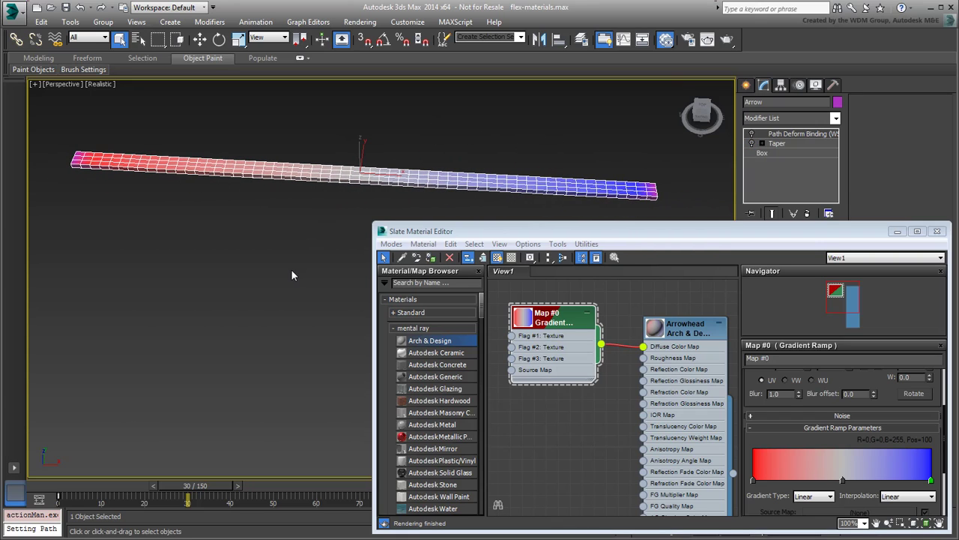
left_click_drag(581, 234, 224, 234)
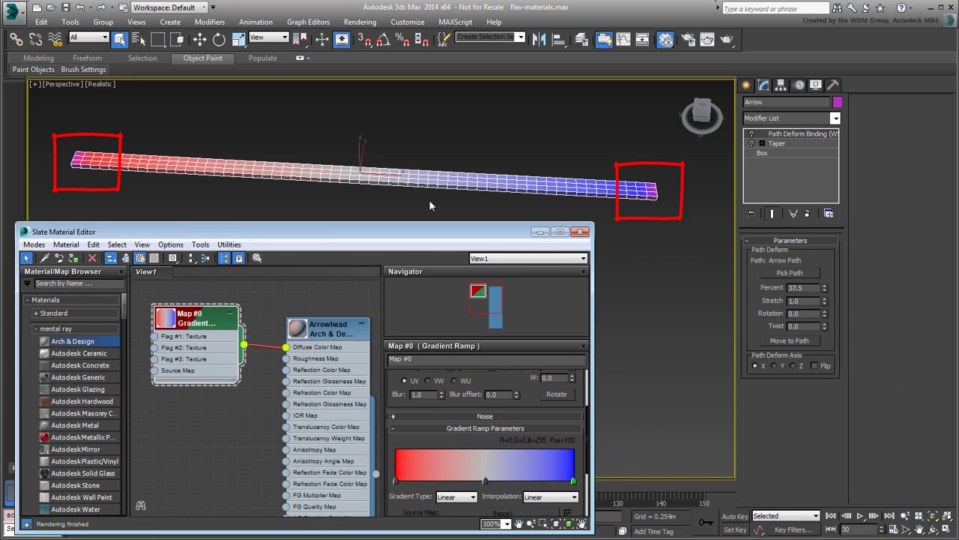
Add a UVW Map modifier above the arrow's Box with a mapping width of 0.85m.
left_click(765, 153)
left_click(834, 118)
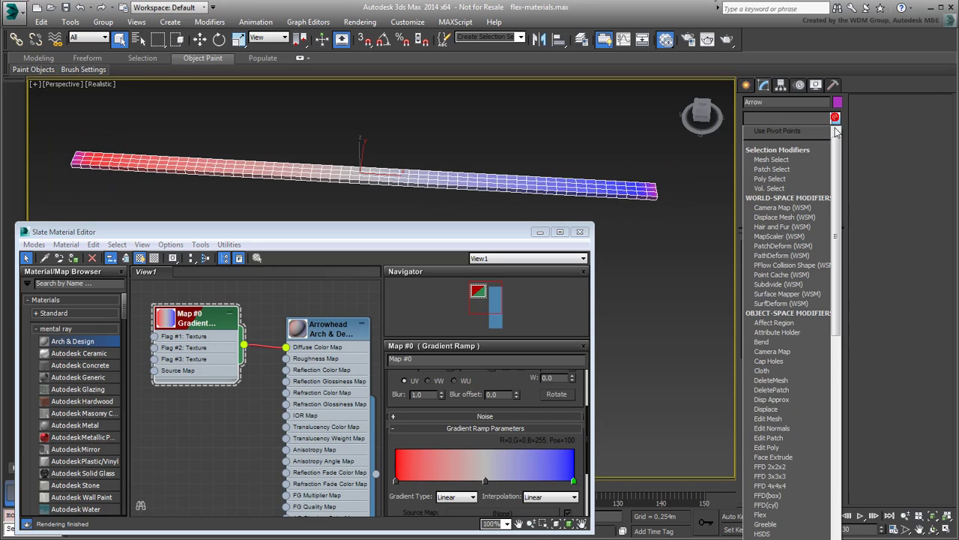
left_click_drag(836, 139, 867, 395)
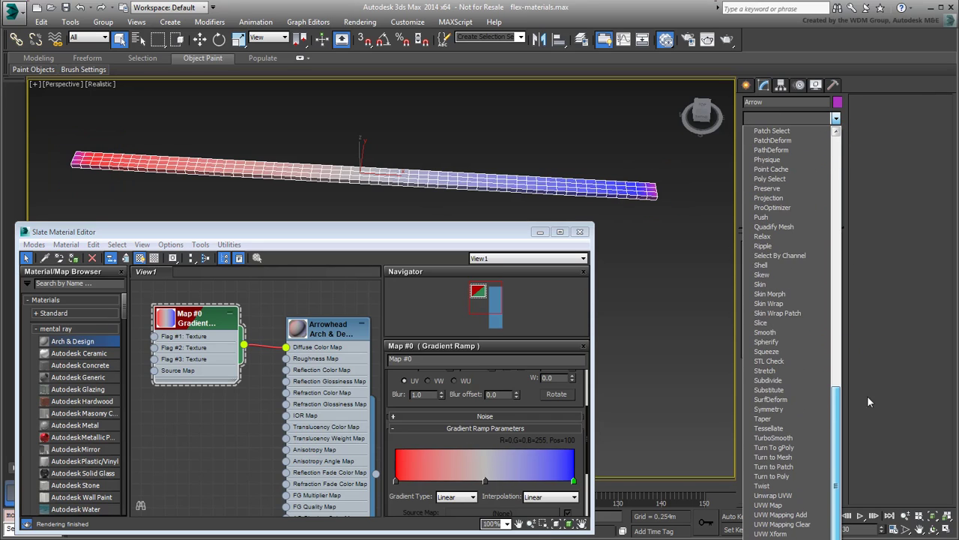
left_click(769, 506)
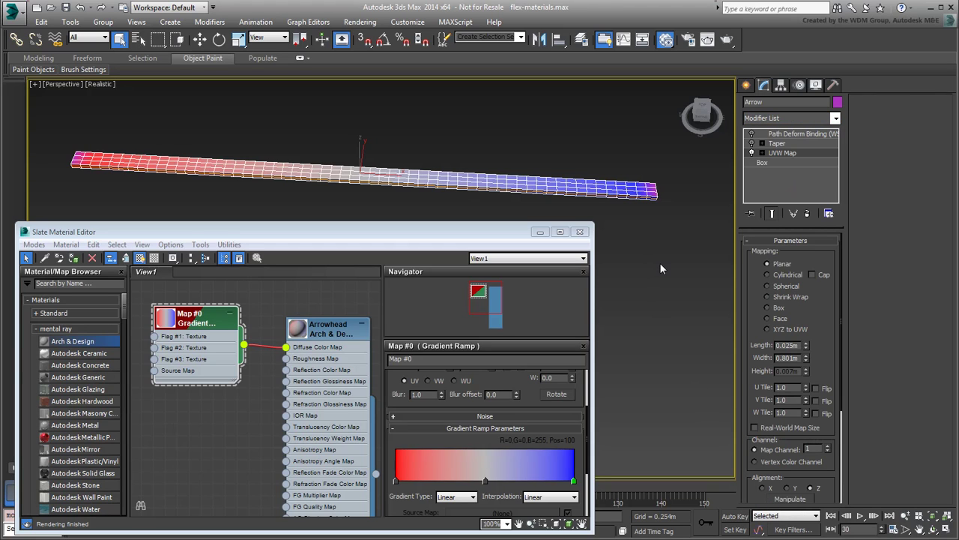
double_click(786, 357)
type("0.85")
key("Return")
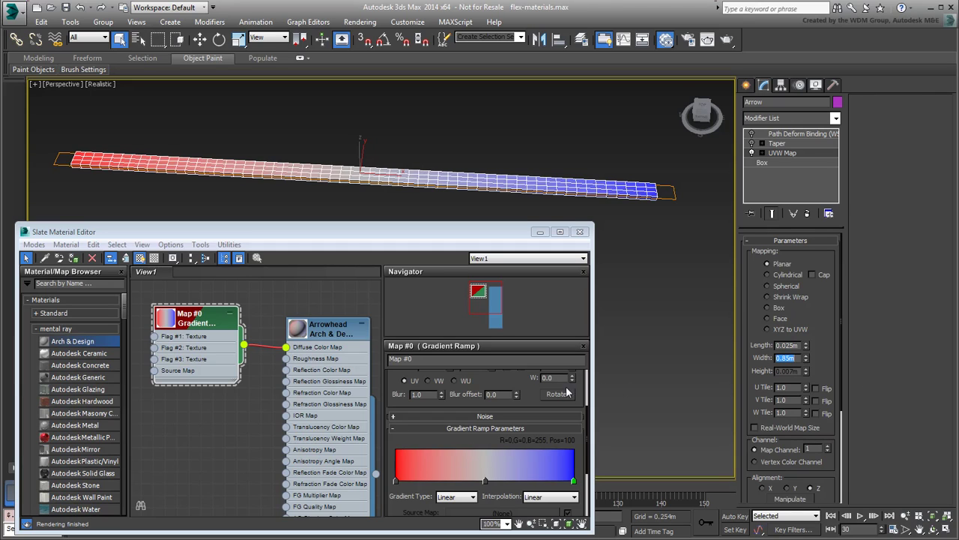
Set the Gradient Ramp's W angle to 90 so colours run across the arrow.
scroll(568, 397, "up", 2)
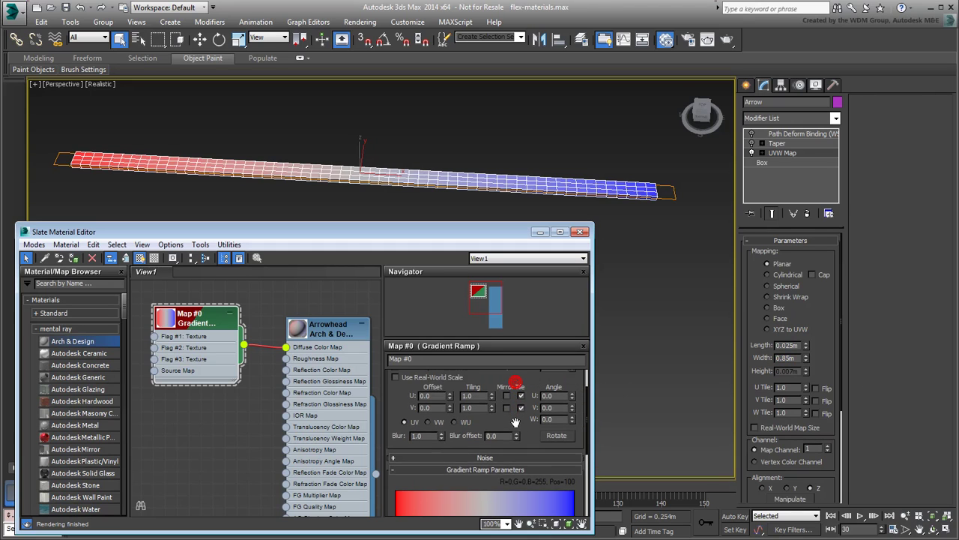
double_click(559, 413)
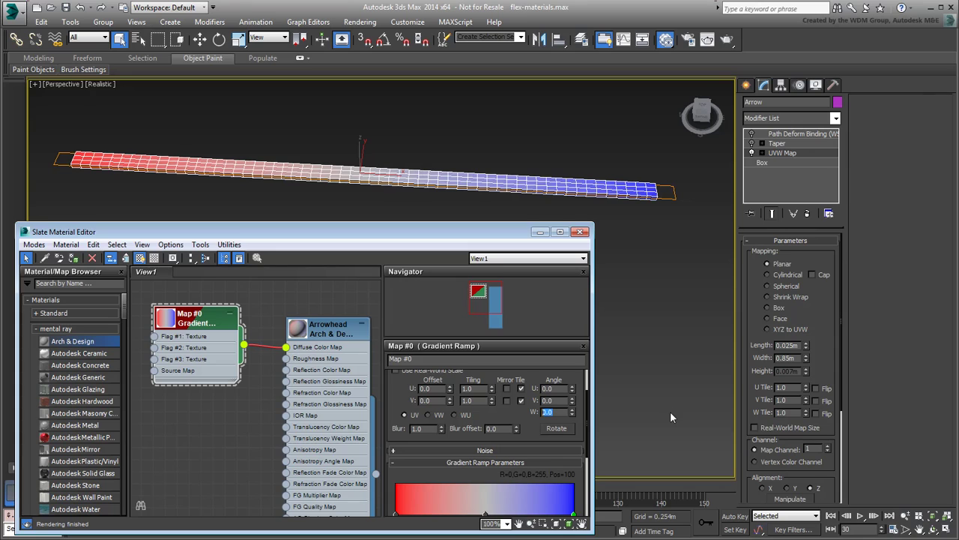
type("90")
key("Return")
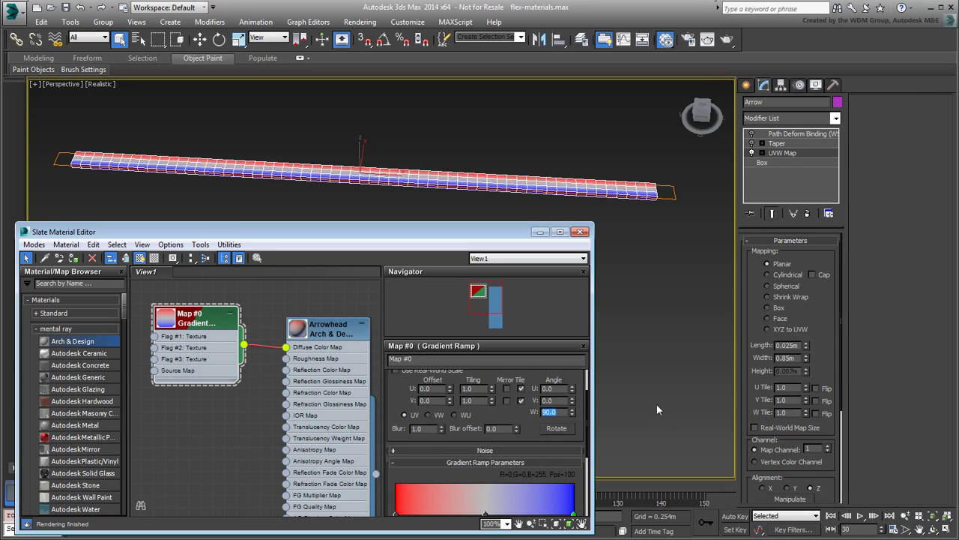
middle_click_drag(525, 187, 370, 184, "alt")
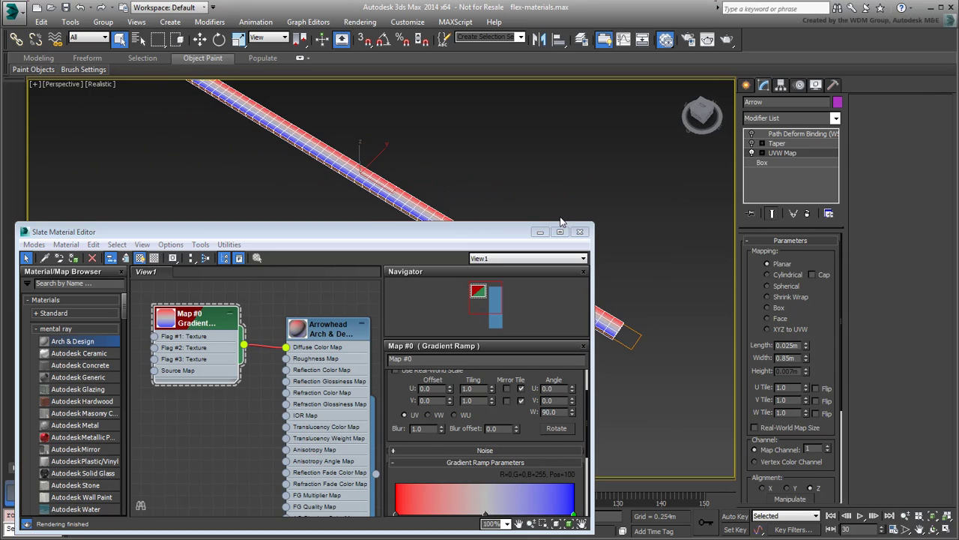
scroll(381, 206, "up", 4)
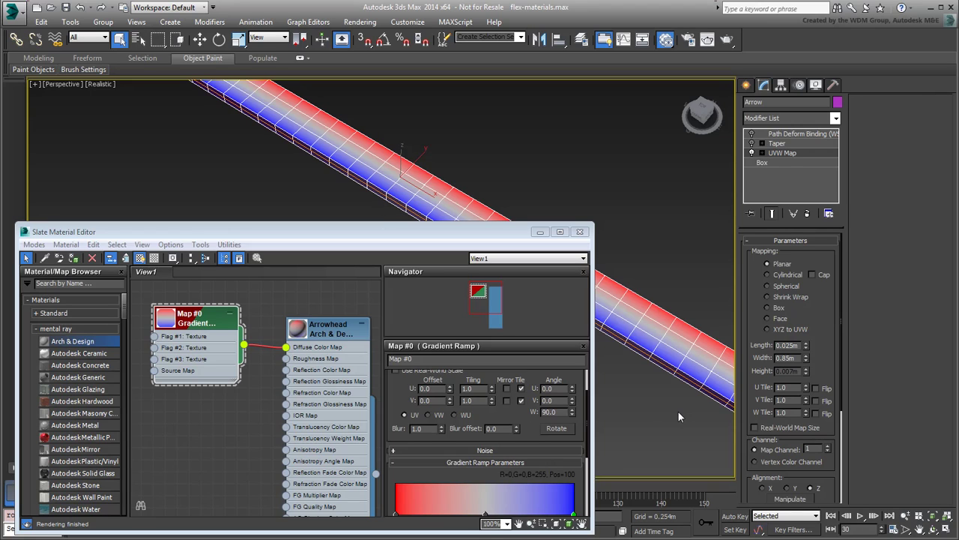
Make both gradient ends dark red, copying the left flag's colour onto the right.
double_click(396, 514)
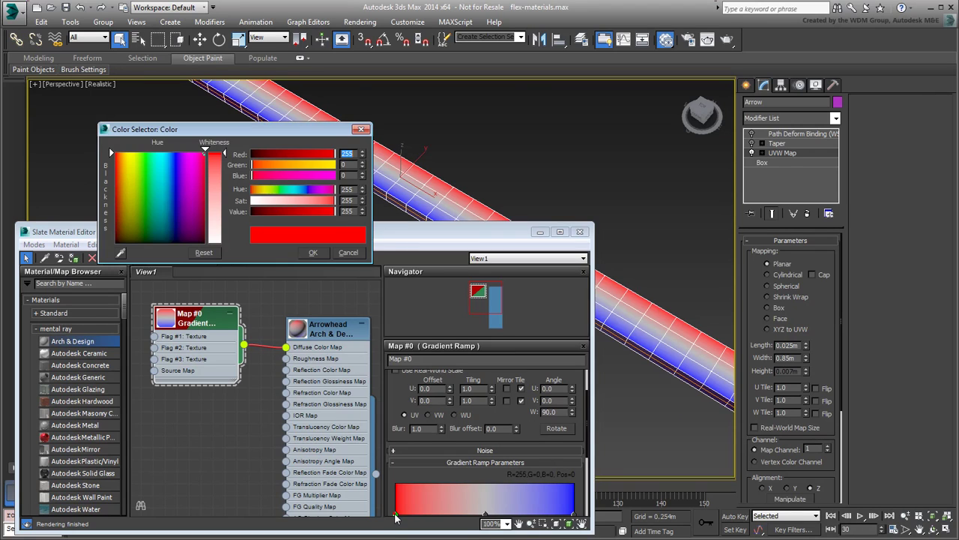
scroll(486, 442, "down", 2)
left_click(122, 182)
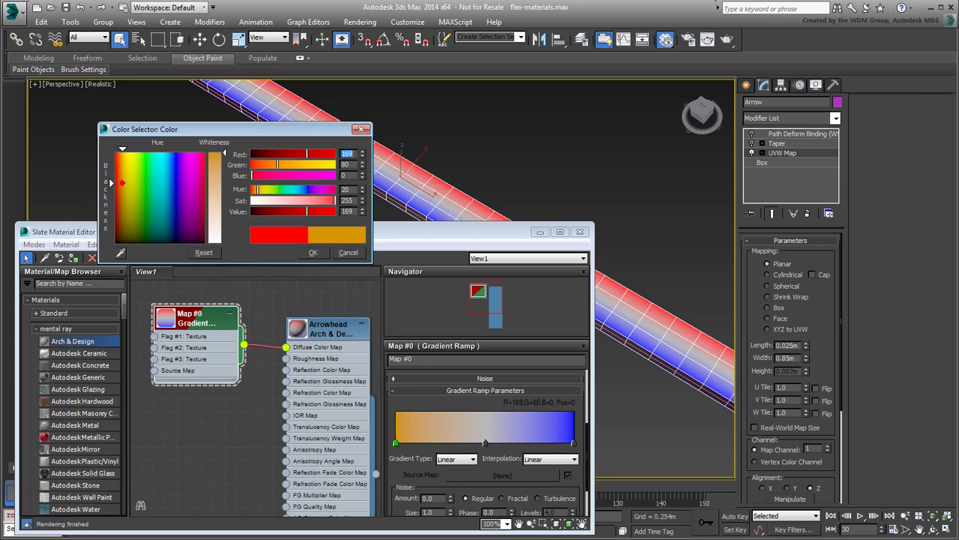
left_click_drag(122, 182, 113, 192)
left_click(312, 253)
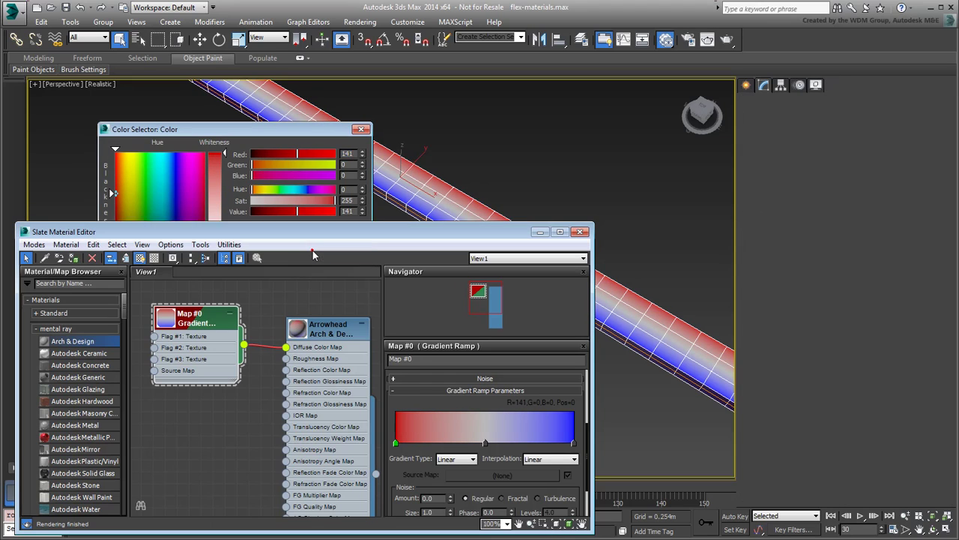
right_click(395, 442)
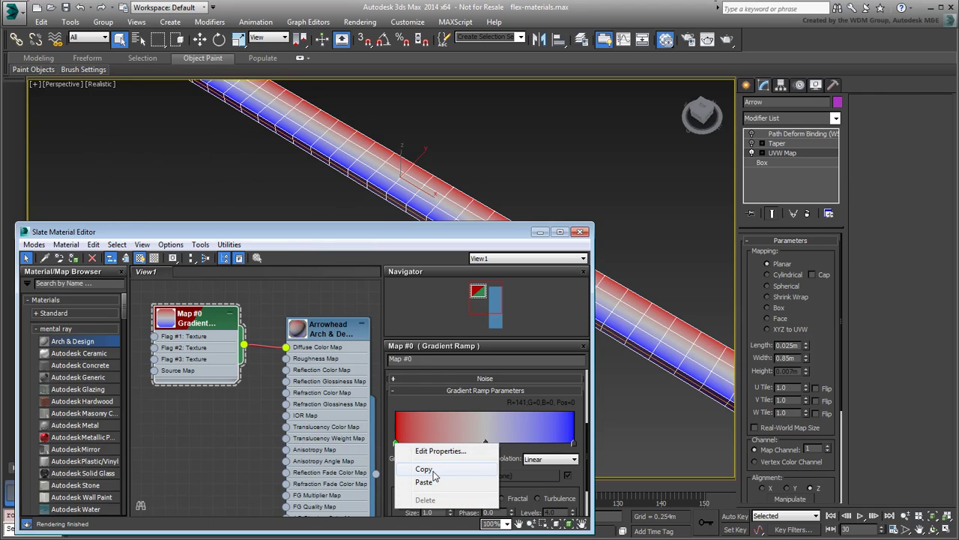
key("Escape")
right_click(574, 443)
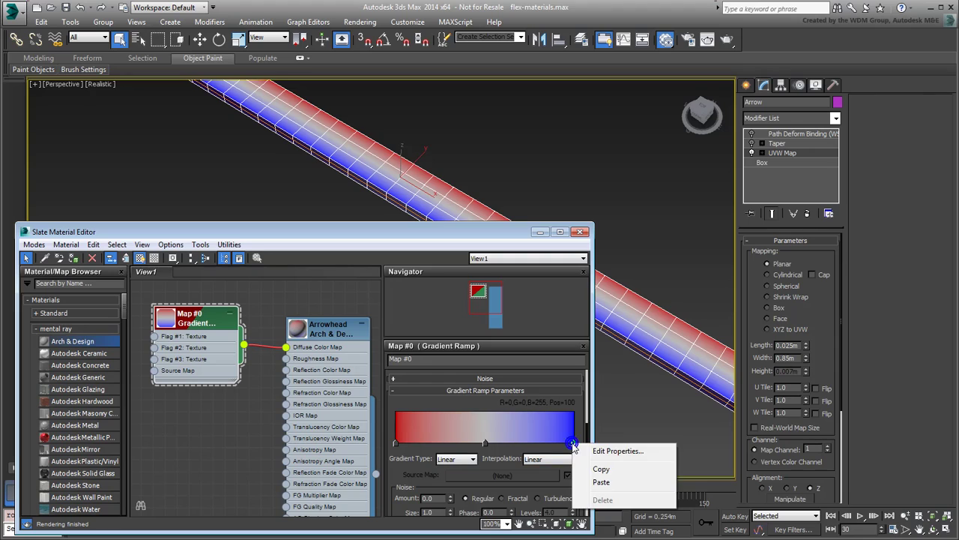
left_click(604, 482)
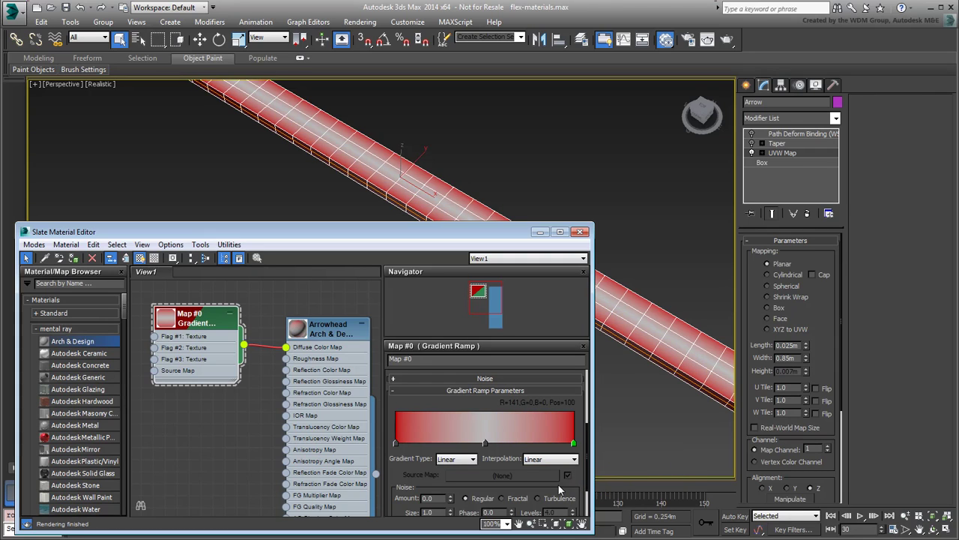
Set the gradient's middle flag to a pale pink.
double_click(485, 443)
left_click_drag(138, 201, 116, 192)
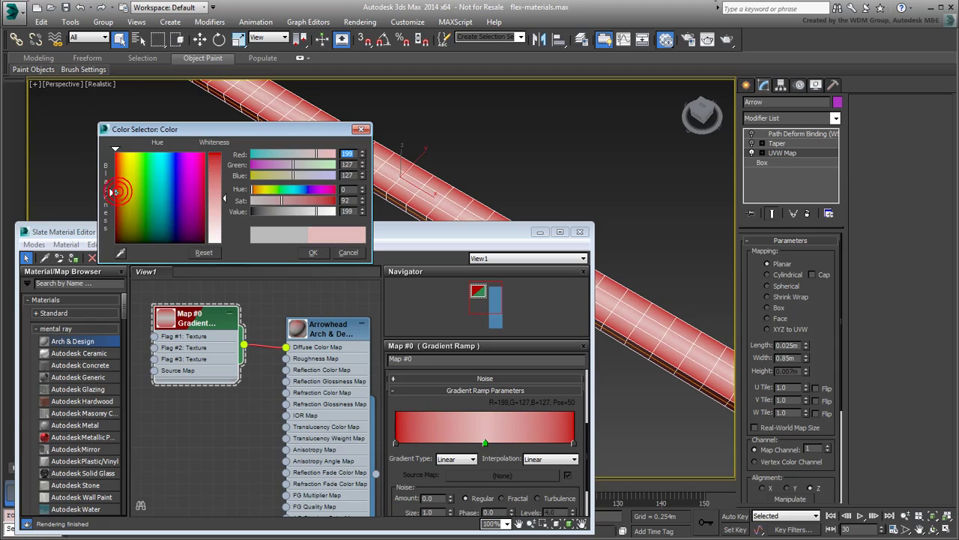
left_click_drag(223, 198, 223, 233)
left_click(313, 253)
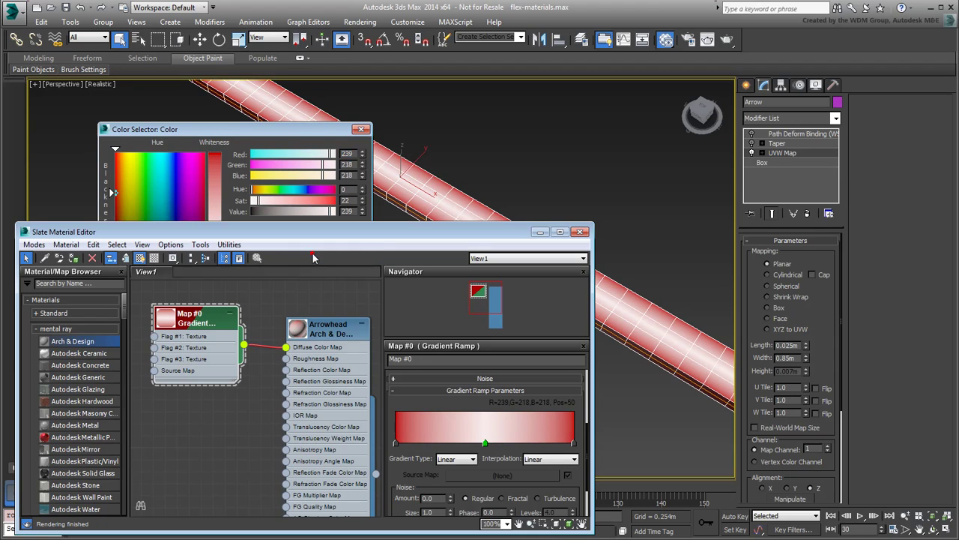
Extend solid red to positions 23 and 77, then test-render the arrow's centre stripe.
left_click_drag(396, 442, 437, 443, "shift")
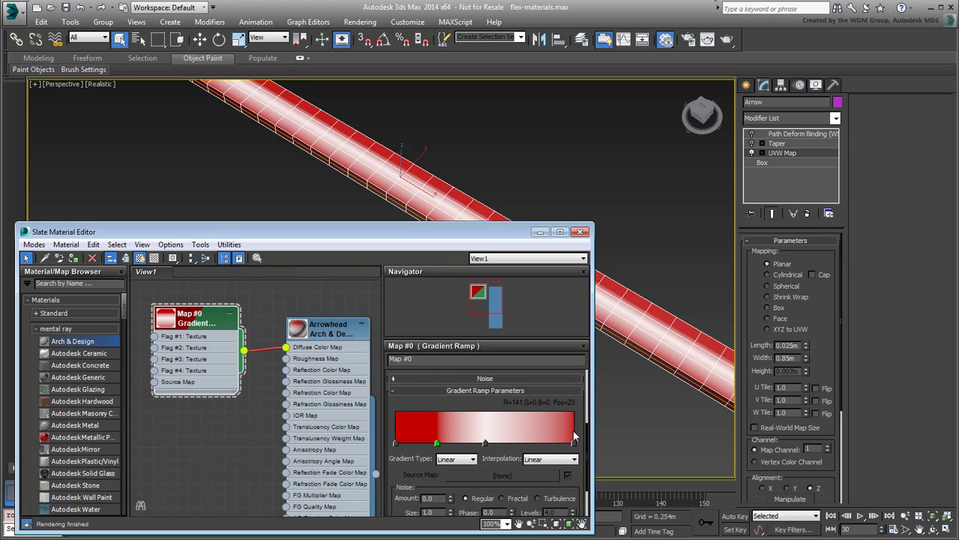
left_click_drag(575, 435, 531, 437, "shift")
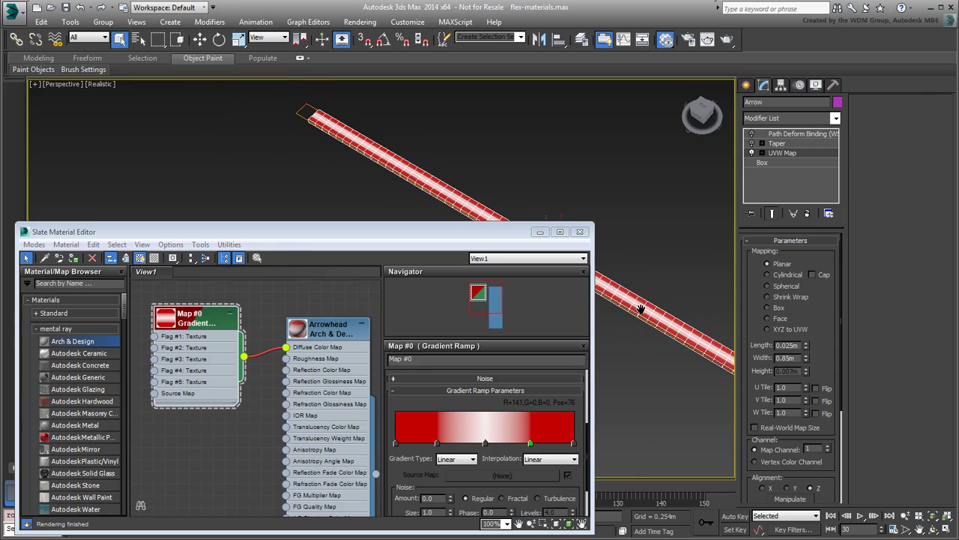
middle_click_drag(641, 309, 684, 156, "alt")
key("shift+q")
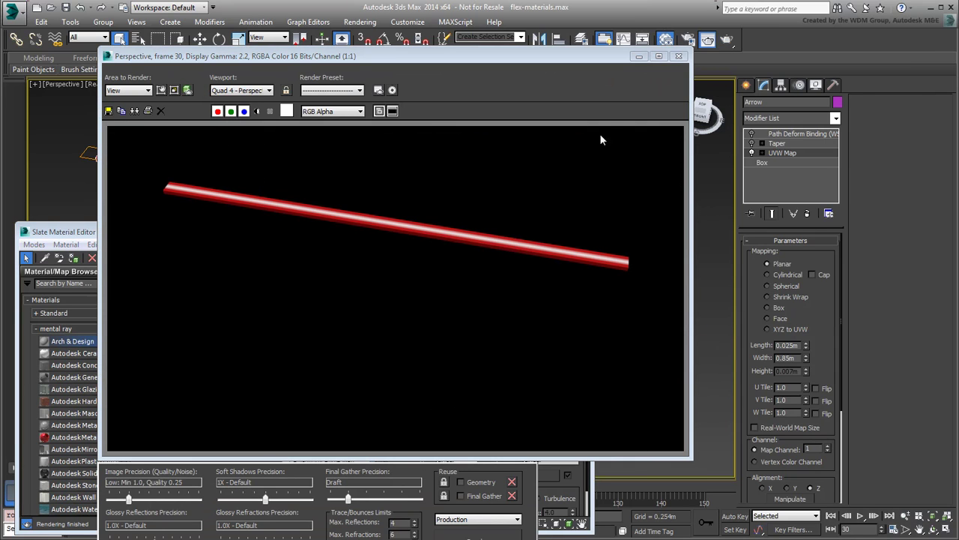
left_click(678, 56)
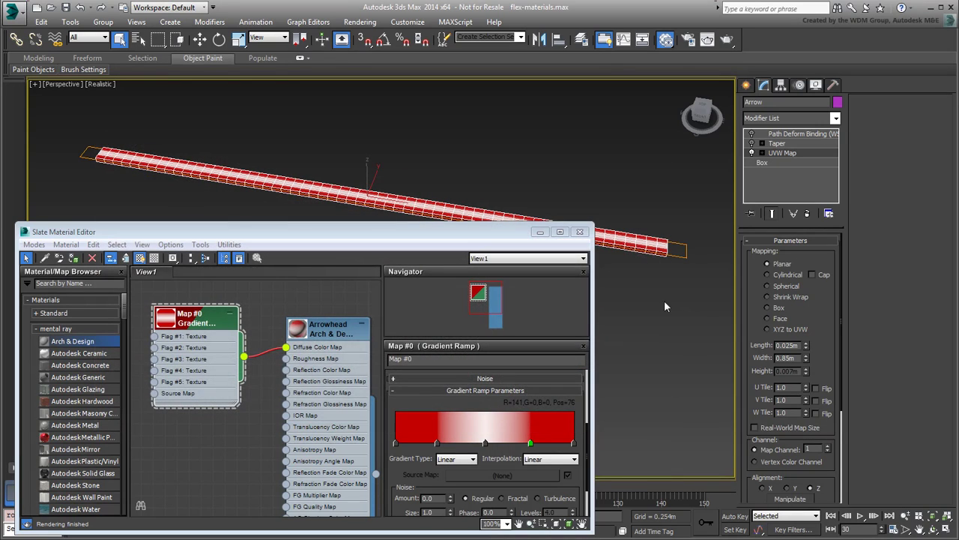
Wire a second Gradient Ramp (Map #1) into Arrowhead's Cutout Map and show it shaded in the viewport.
middle_click_drag(205, 488, 208, 368)
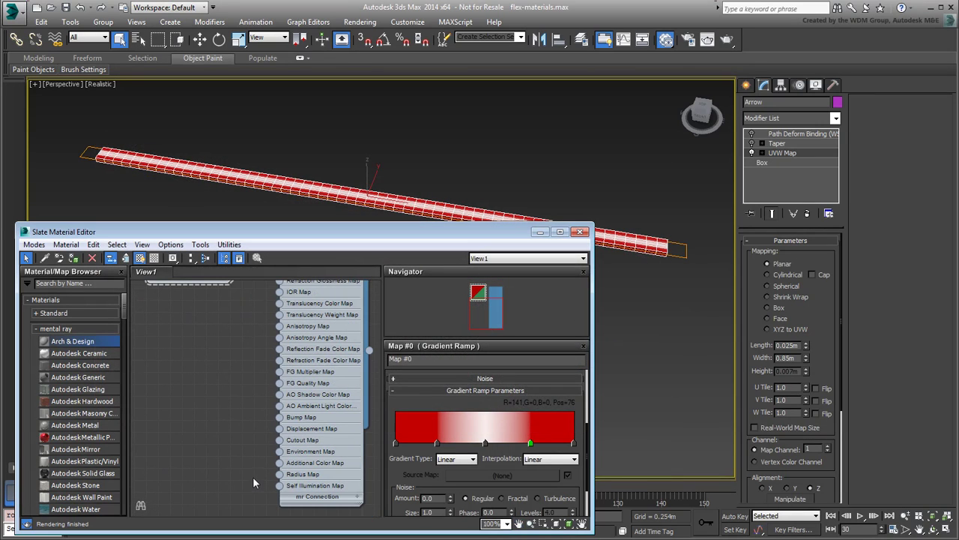
left_click_drag(278, 443, 220, 383)
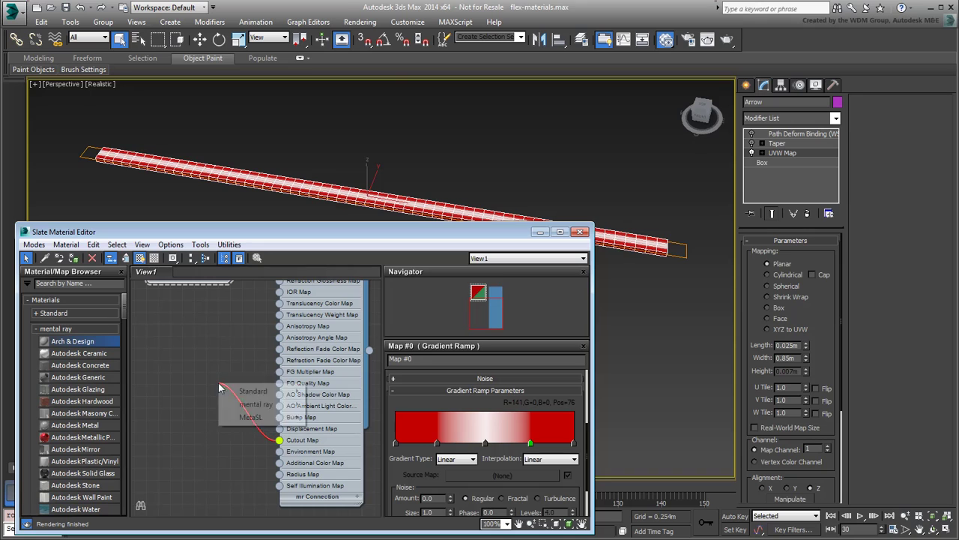
mouse_move(241, 391)
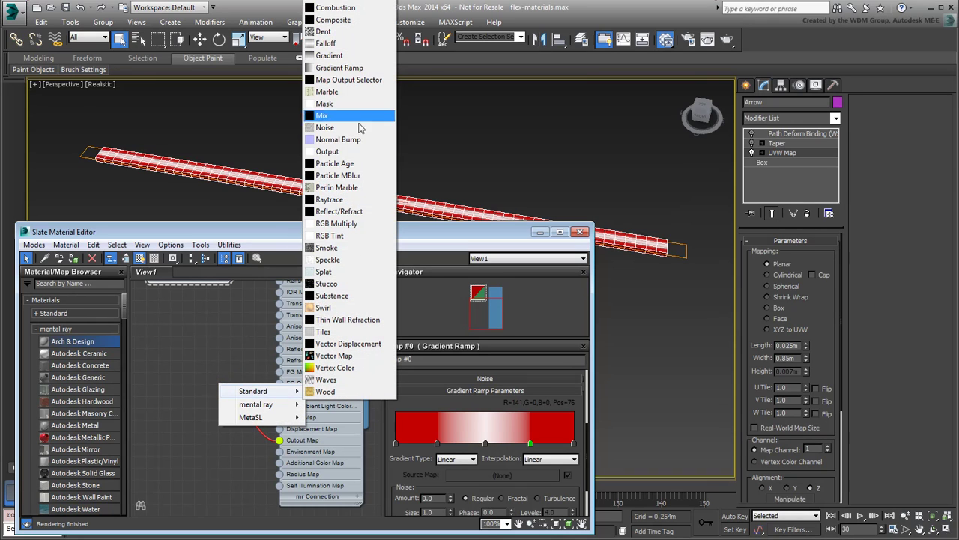
left_click(359, 69)
left_click_drag(223, 384, 199, 384)
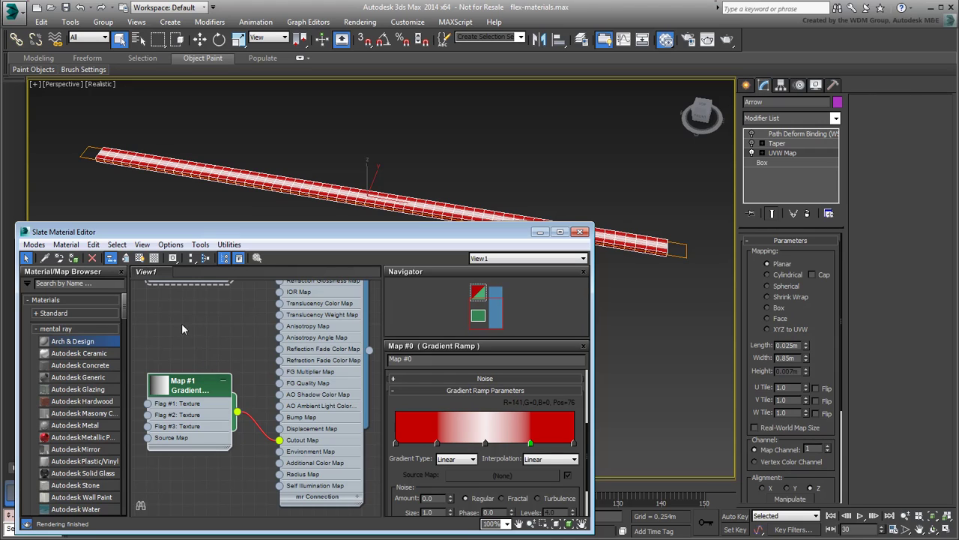
left_click(139, 257)
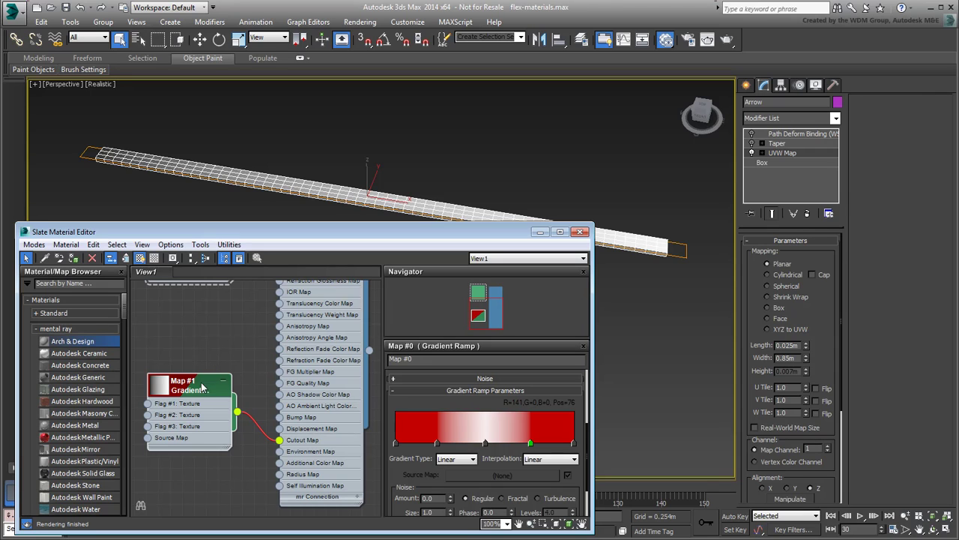
Run the cutout gradient's black to position 16, add a near-white flag at 63, and render.
left_click(200, 383)
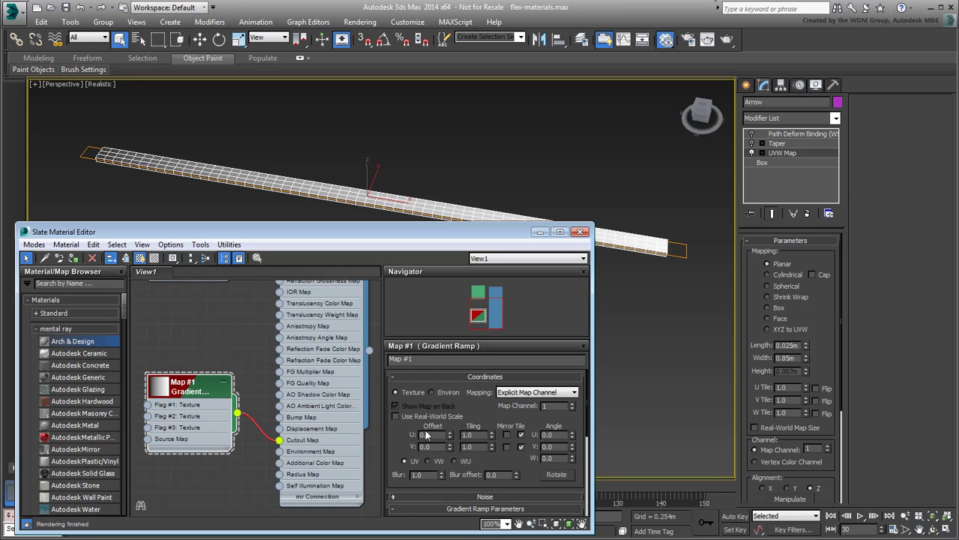
scroll(400, 443, "down", 5)
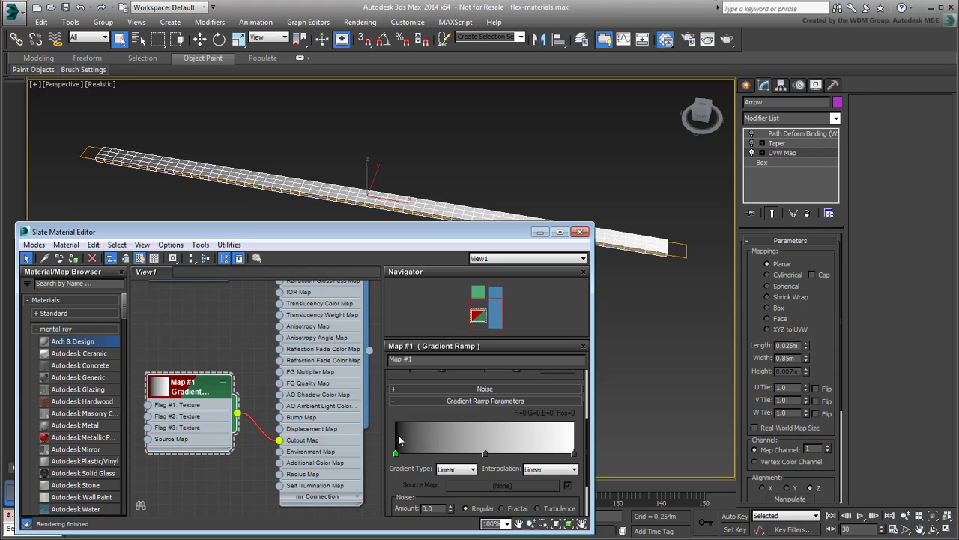
left_click_drag(396, 452, 424, 453, "shift")
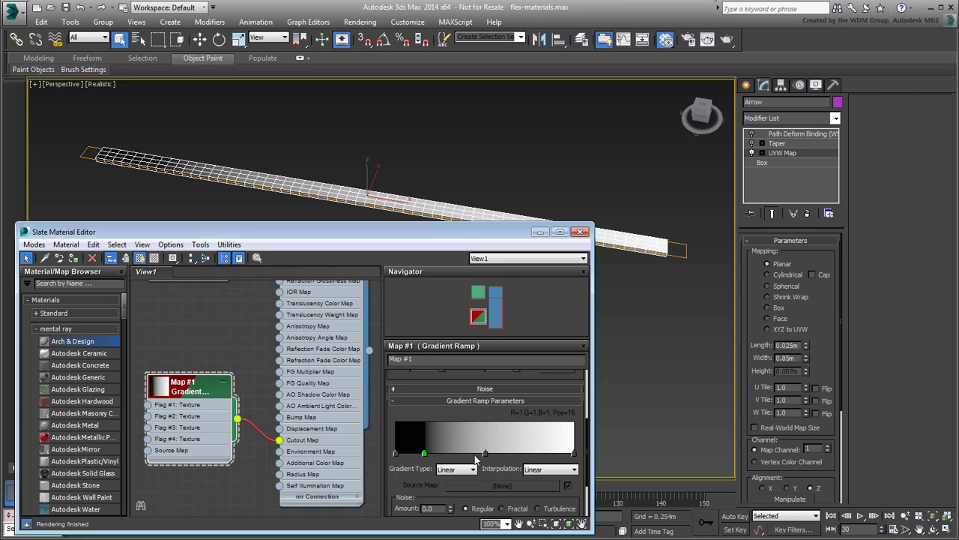
left_click(507, 453)
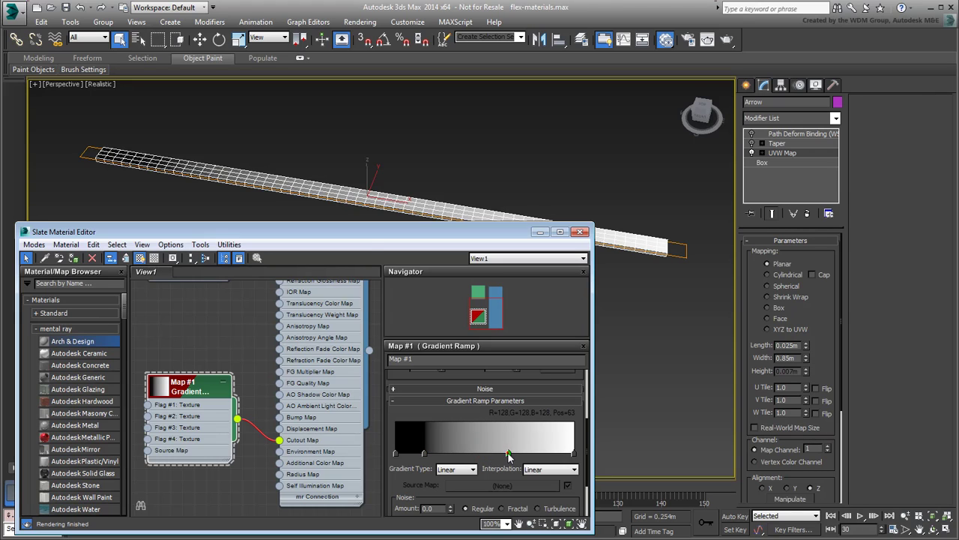
double_click(508, 452)
left_click_drag(242, 211, 237, 264)
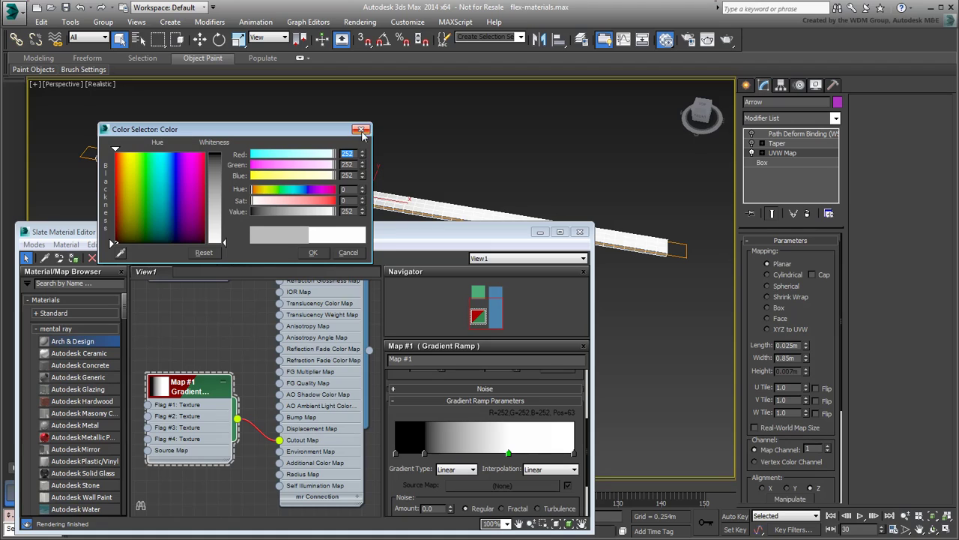
left_click(314, 252)
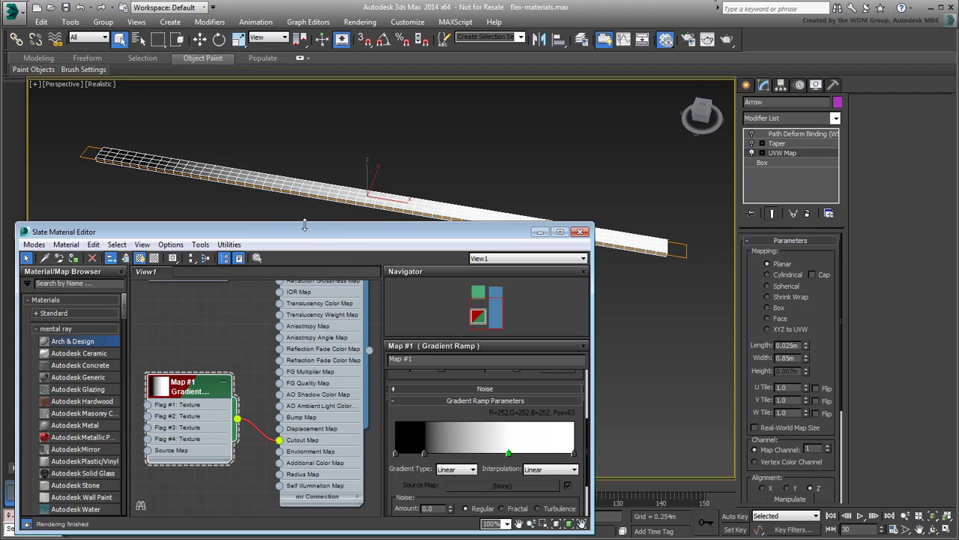
key("shift+q")
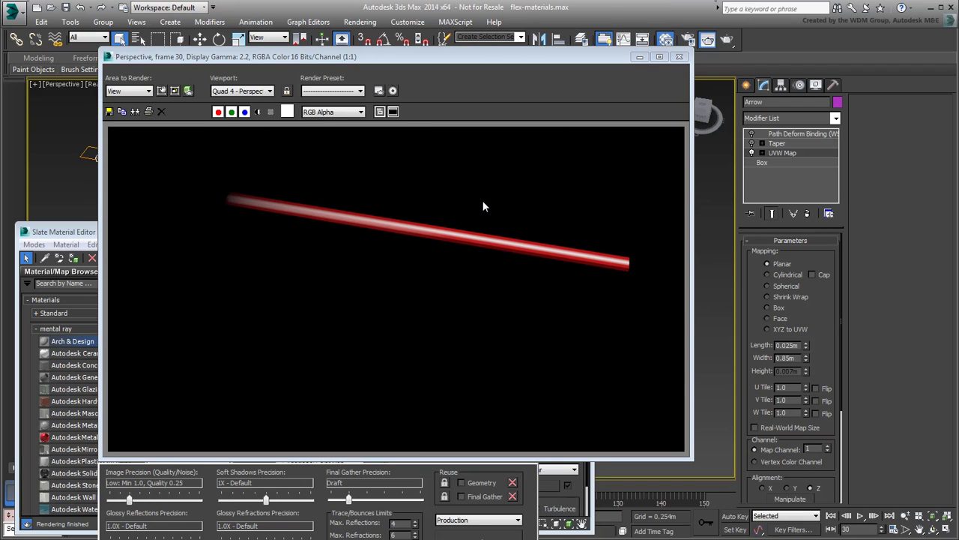
Re-enable the arrow's Taper and UVW Map modifiers so it bends, then render frame 30.
left_click(679, 57)
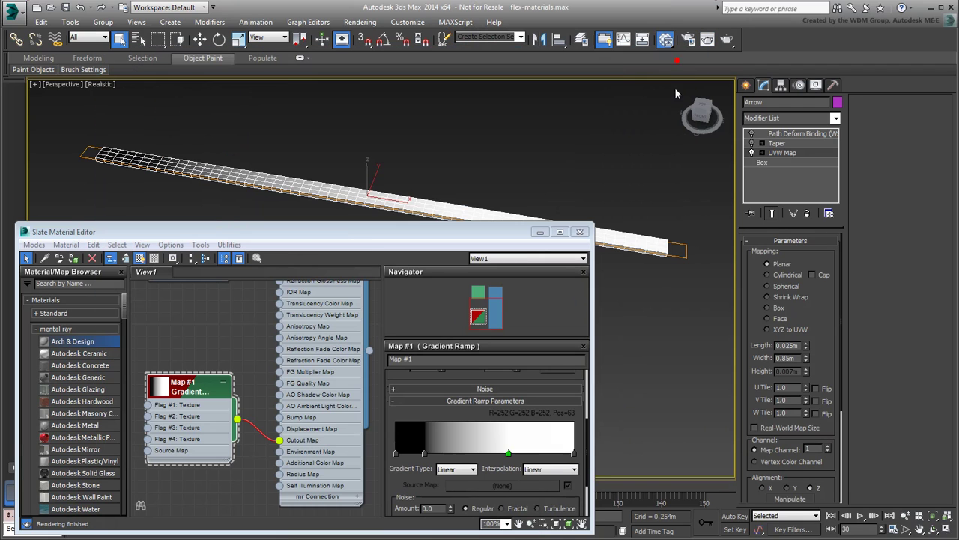
left_click(752, 152)
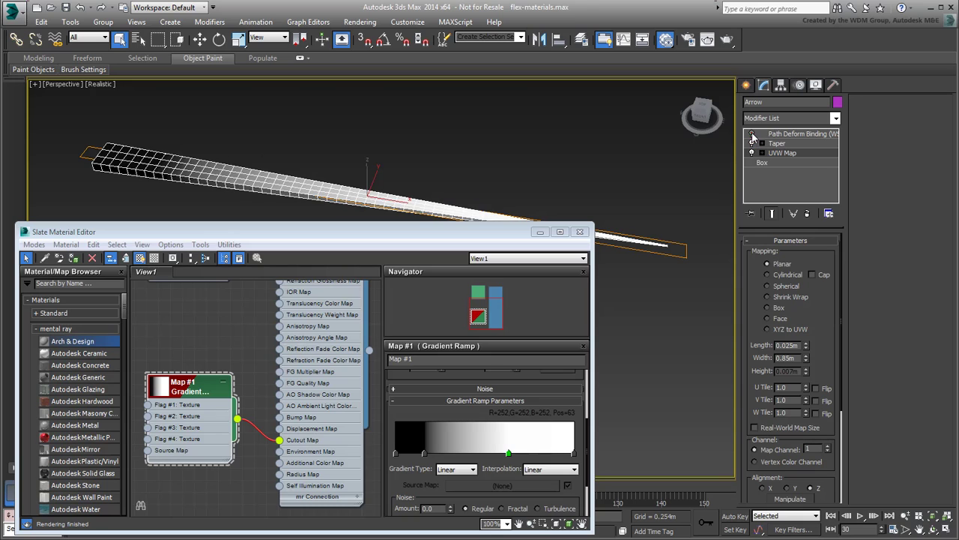
left_click(751, 143)
left_click_drag(456, 232, 779, 143)
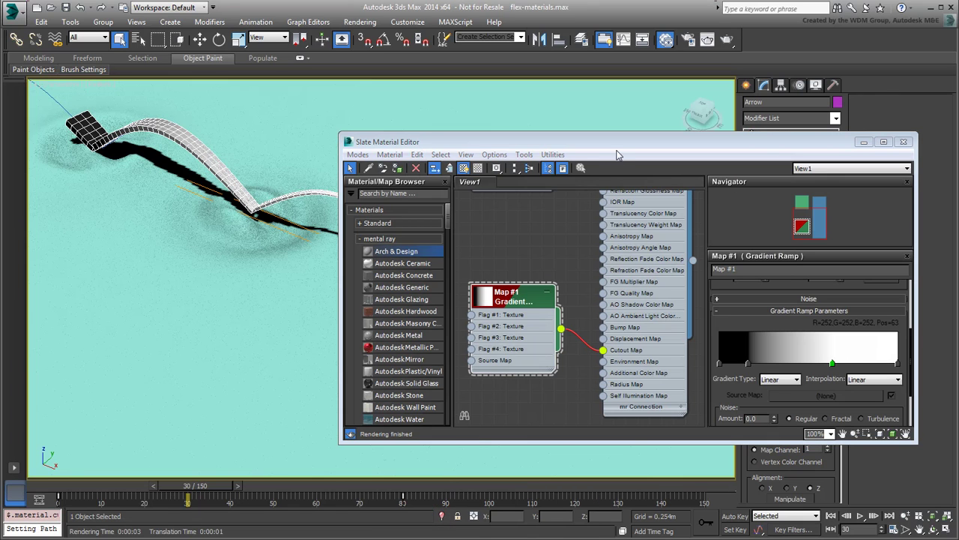
left_click_drag(617, 144, 659, 235)
left_click(727, 40)
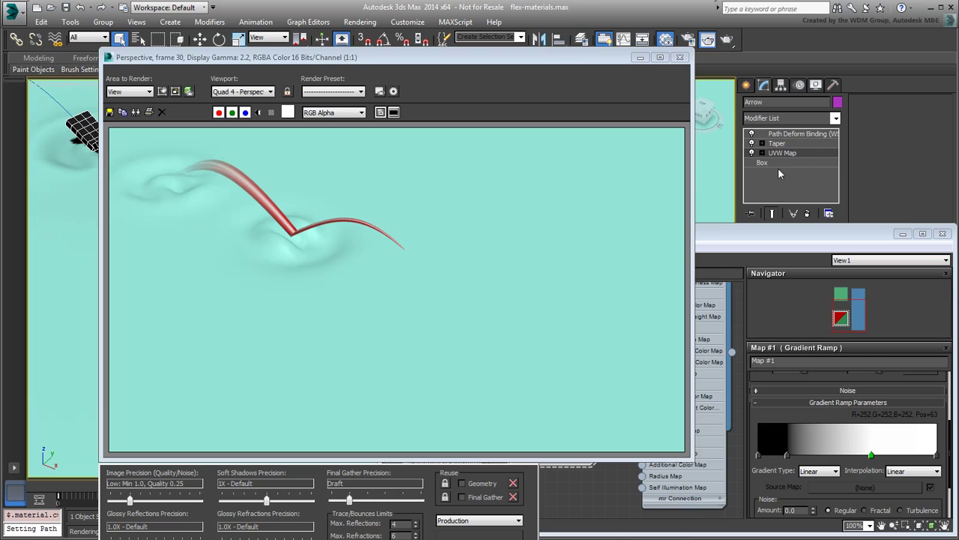
Place a new Arch & Design material node in View1 and show its parameters.
left_click(682, 58)
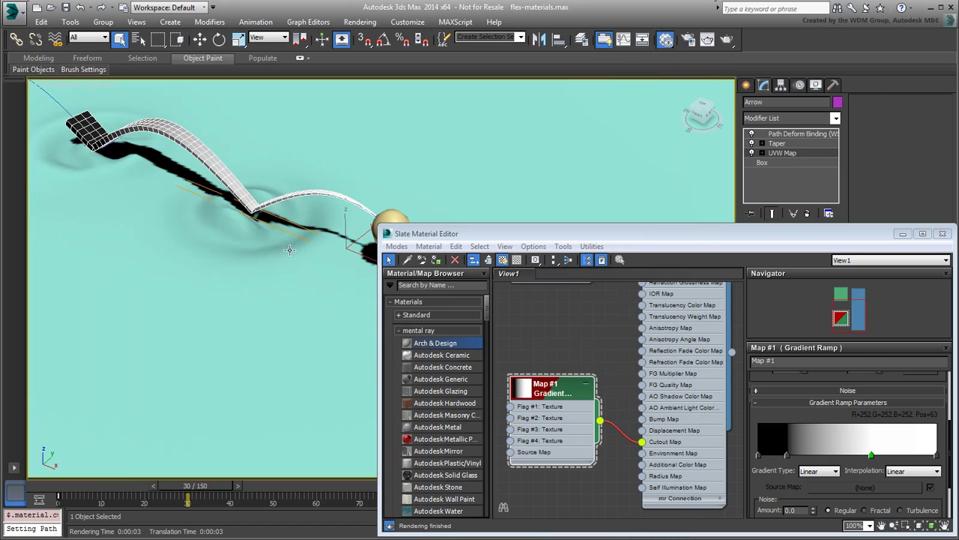
scroll(592, 361, "down", 6)
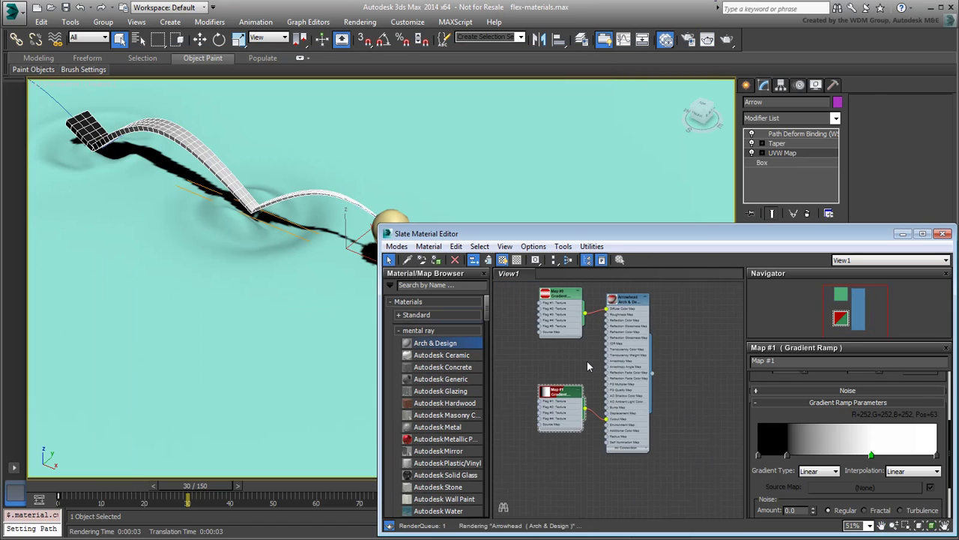
mouse_move(587, 360)
middle_mouse_down()
mouse_move(539, 373)
mouse_move(511, 406)
middle_mouse_up()
left_click(441, 343)
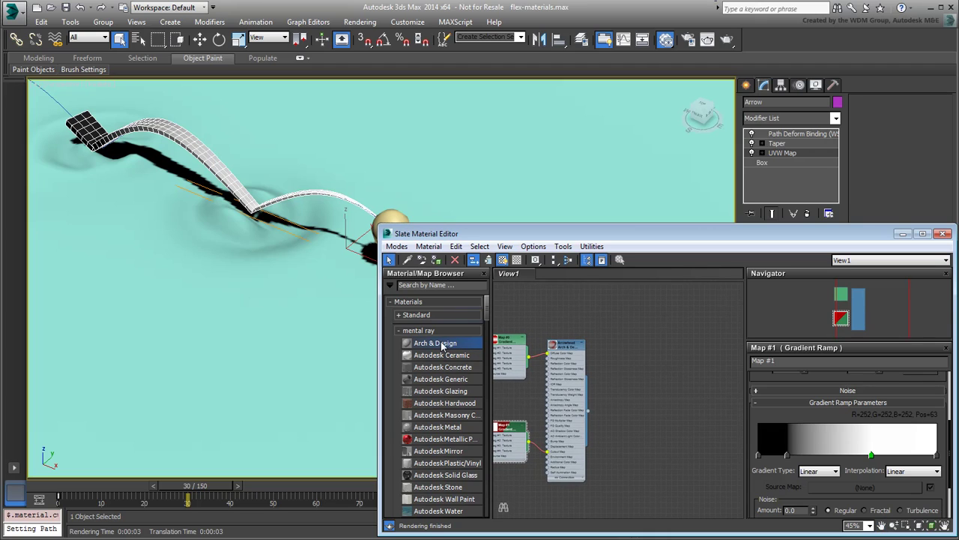
left_click_drag(649, 335, 651, 334)
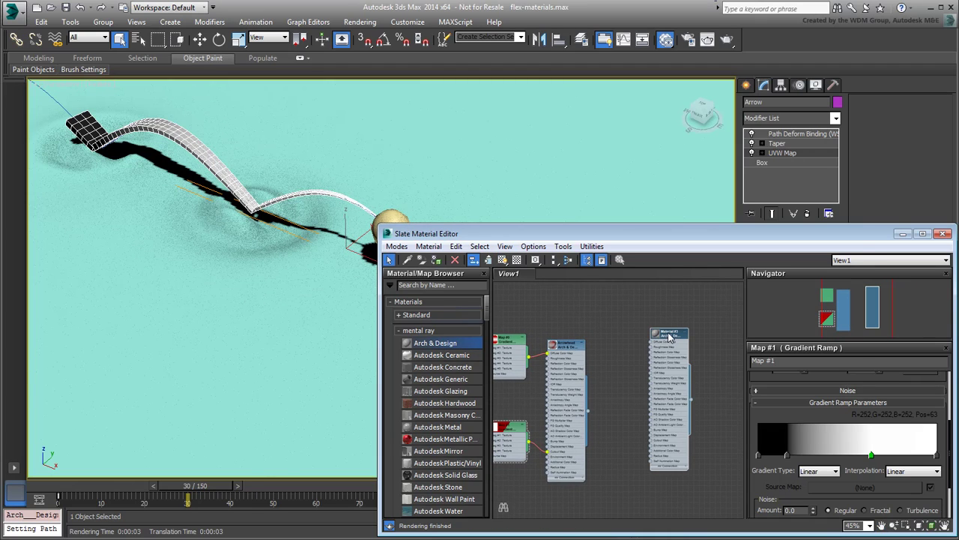
double_click(669, 337)
Name the material 'Water' and assign it to the Water Surface ground plane.
triple_click(779, 361)
type("W")
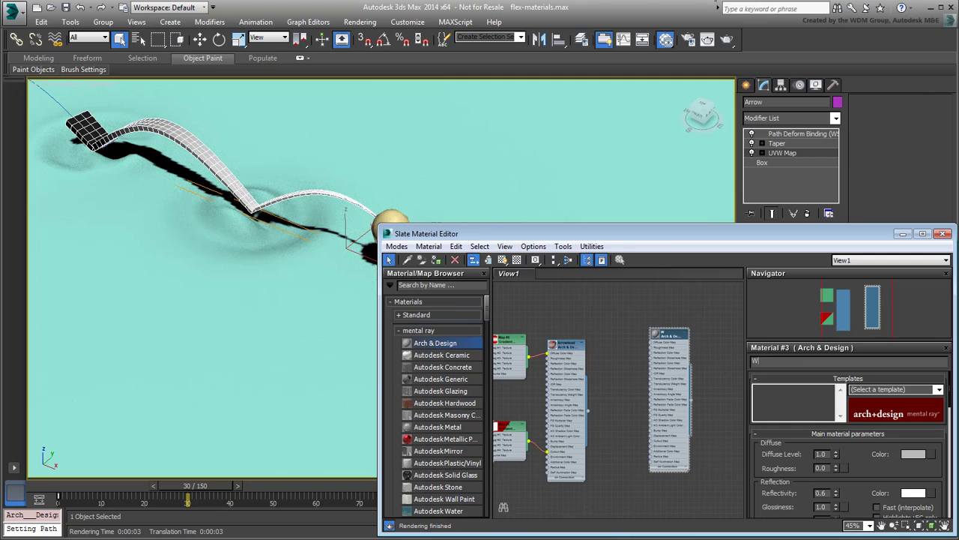
type("ater")
key("Return")
left_click_drag(690, 404, 555, 183)
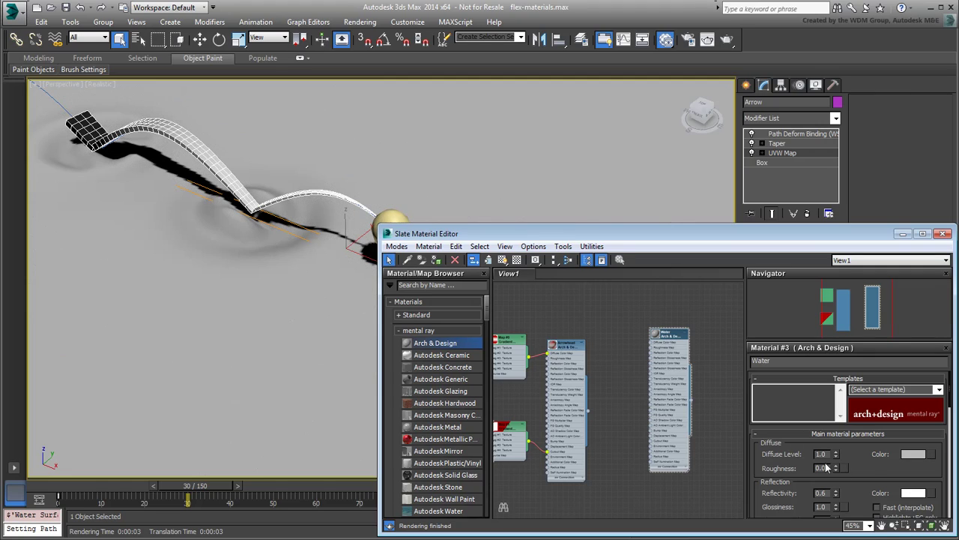
Raise the Water material's refraction Transparency to 1.0 and make its diffuse colour black.
left_click_drag(869, 475, 849, 405)
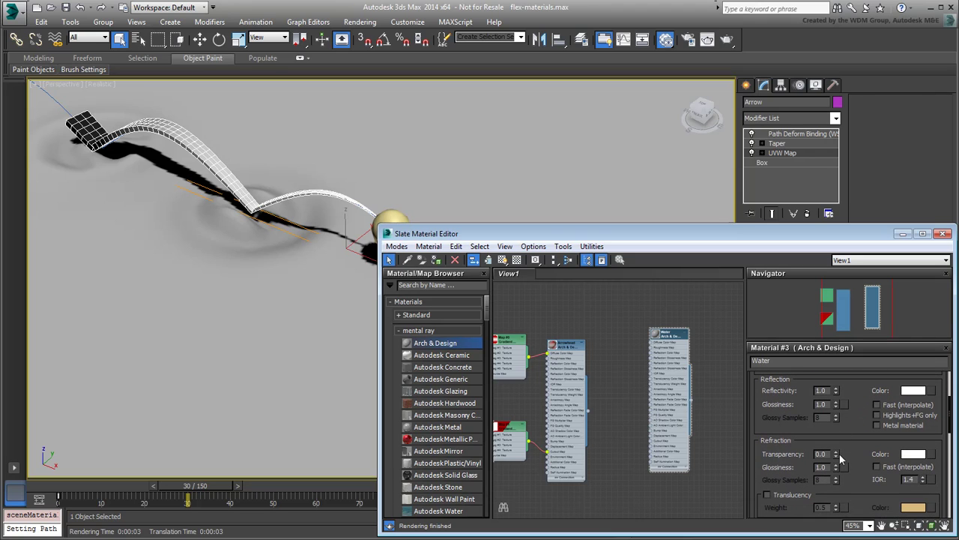
left_click_drag(837, 453, 855, 448)
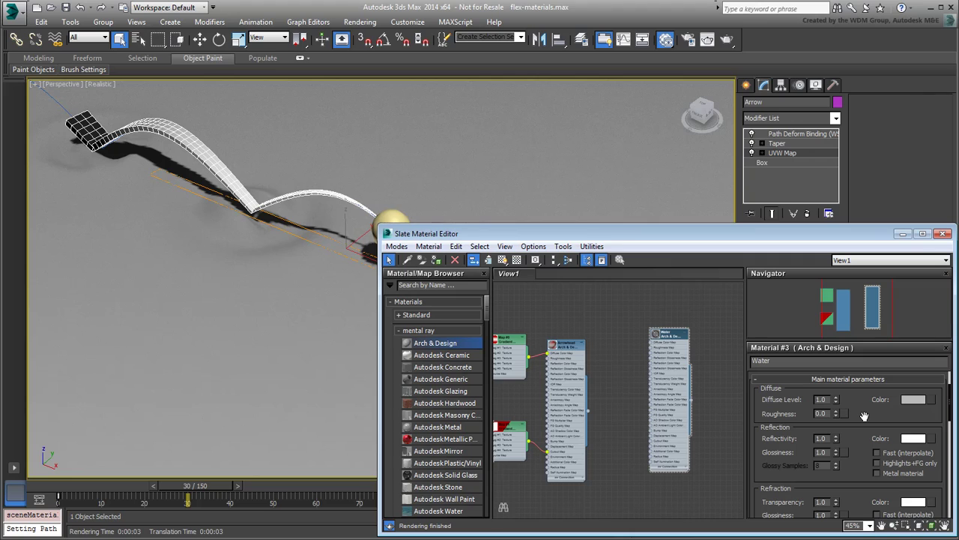
left_click(914, 399)
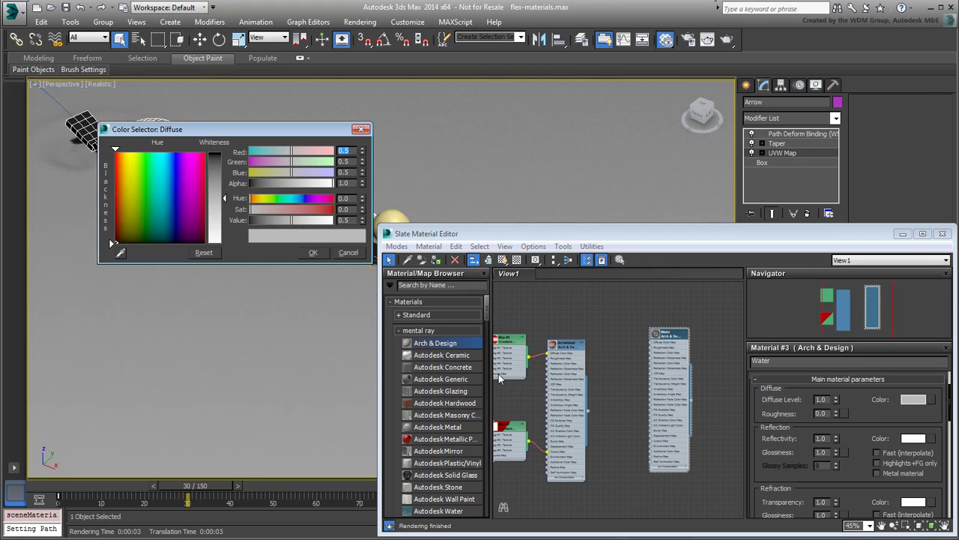
left_click_drag(219, 202, 217, 153)
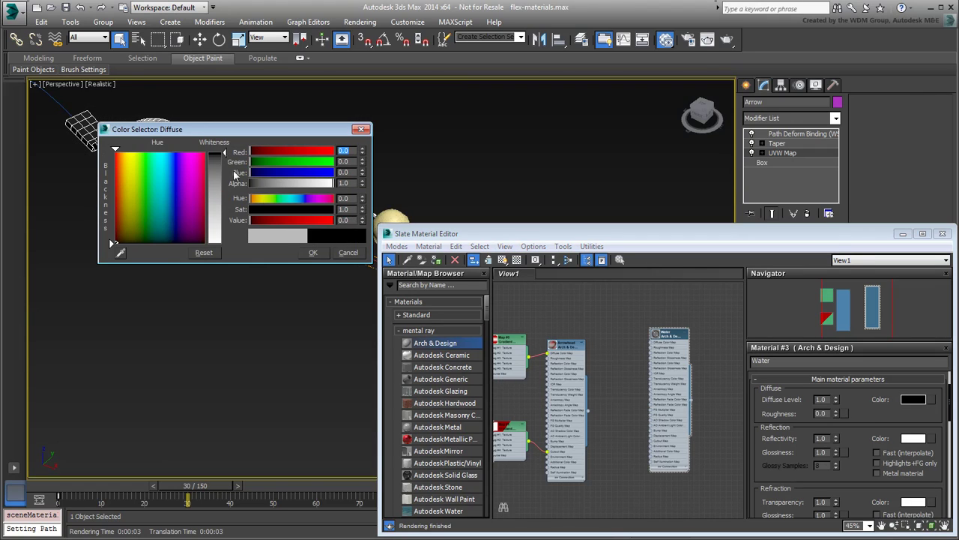
left_click(313, 253)
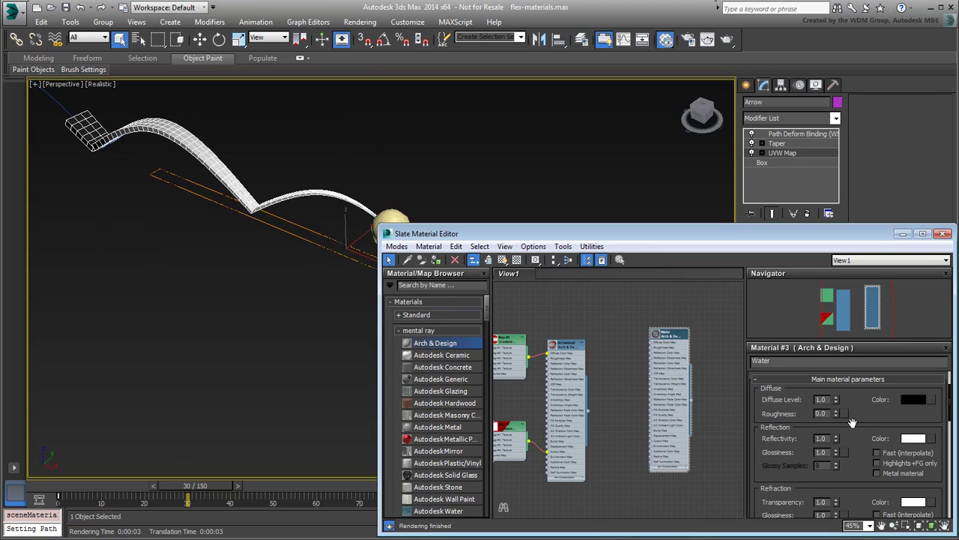
scroll(863, 415, "down", 1)
scroll(863, 414, "down", 2)
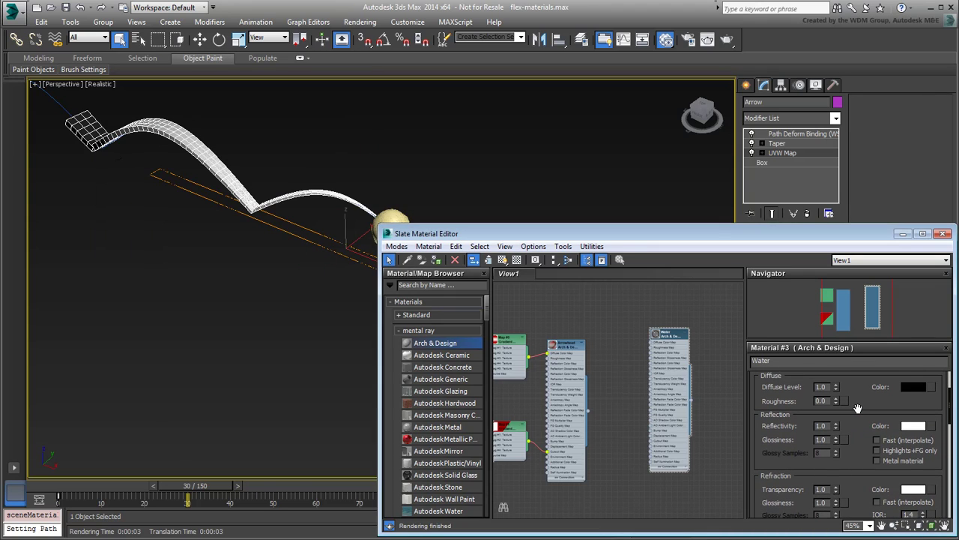
Tint the reflection colour pale aqua and set refraction to teal (R 0.188, G 0.475, B 0.404).
left_click(913, 427)
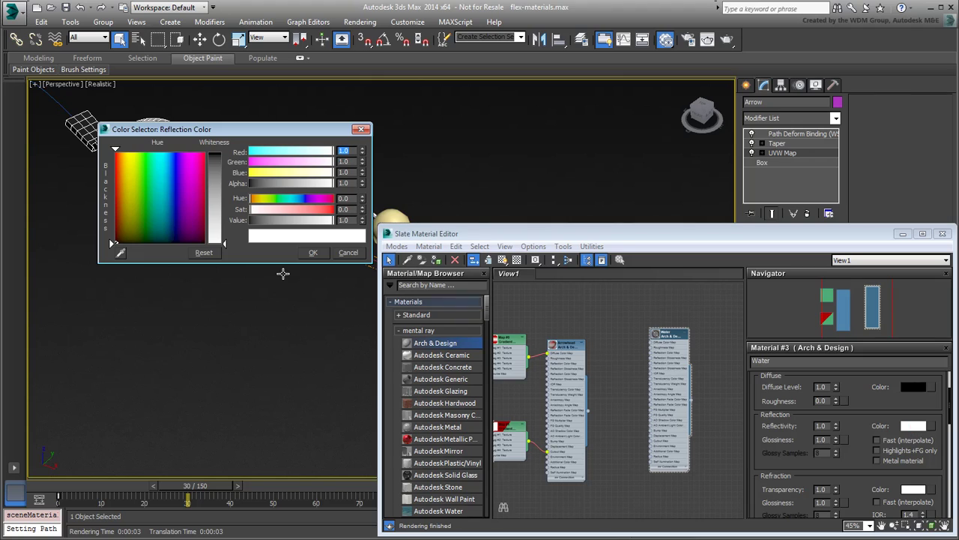
left_click_drag(160, 161, 154, 159)
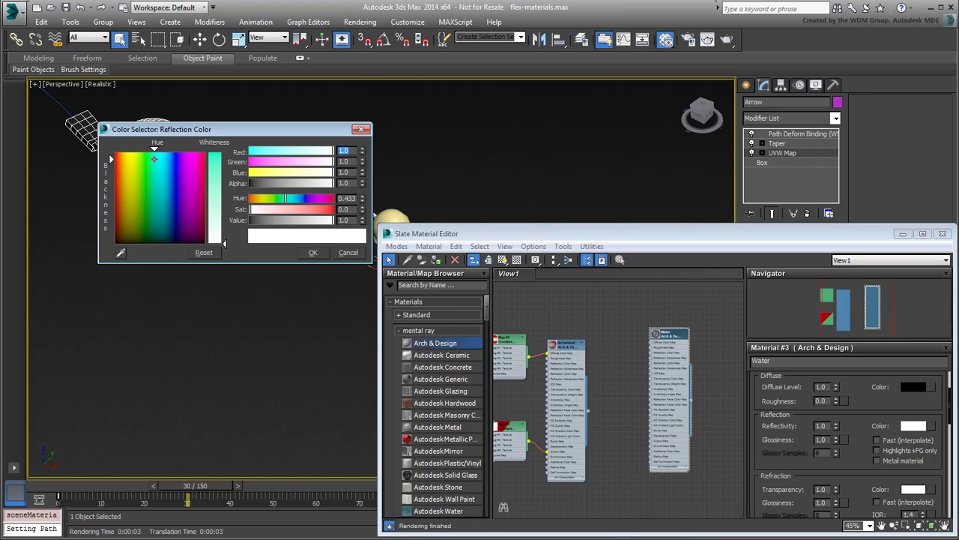
left_click_drag(225, 240, 225, 218)
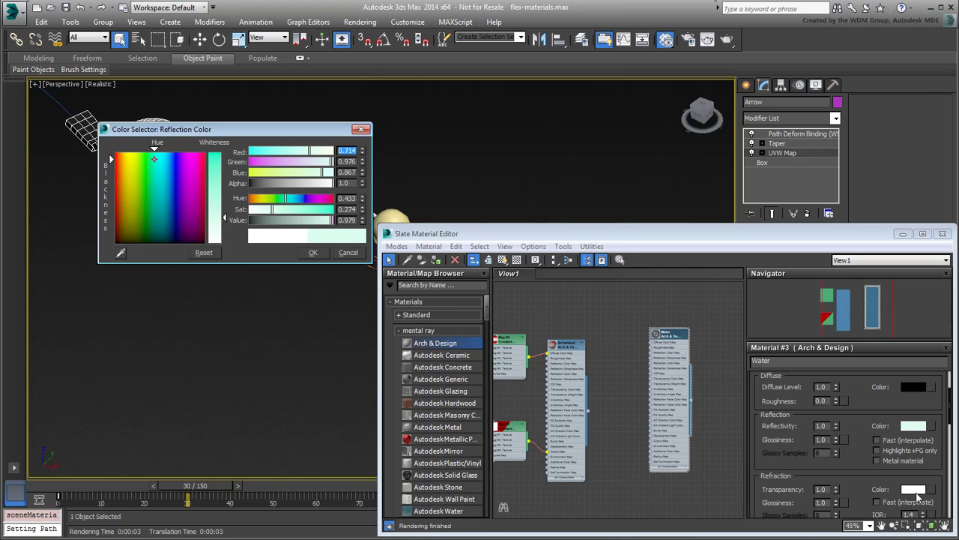
left_click(914, 491)
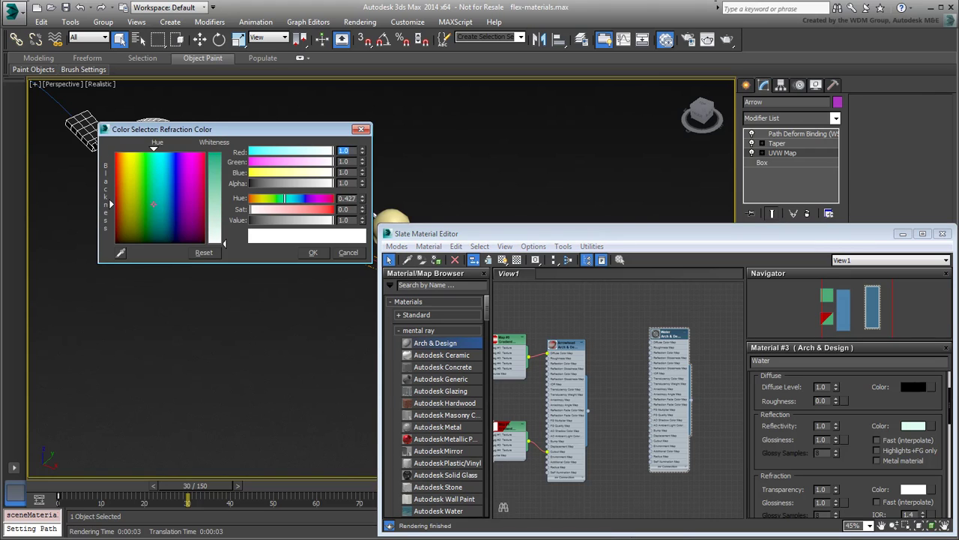
left_click(157, 212)
left_click_drag(225, 241, 224, 170)
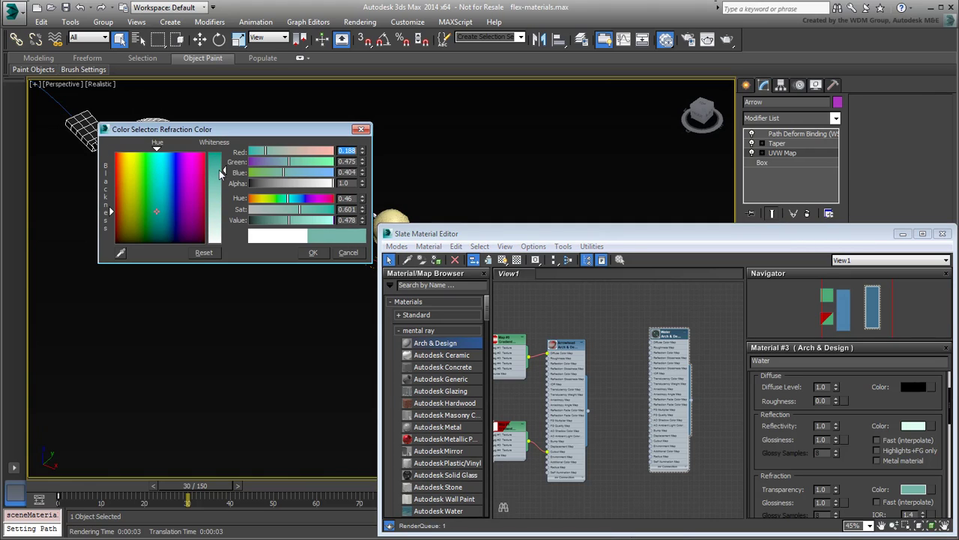
left_click(313, 254)
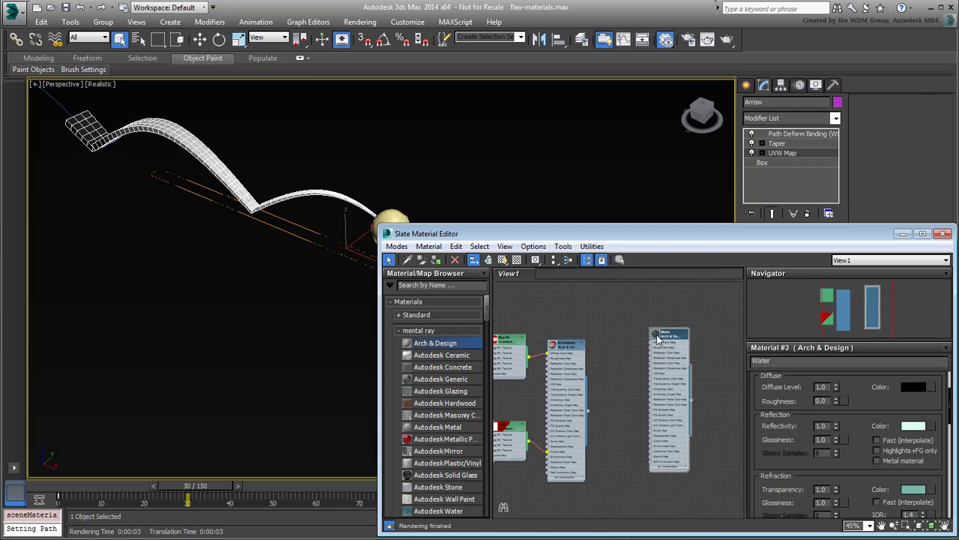
Set the Water BRDF to By IOR (fresnel reflections), keeping refraction IOR at 1.4.
scroll(658, 339, "up", 5)
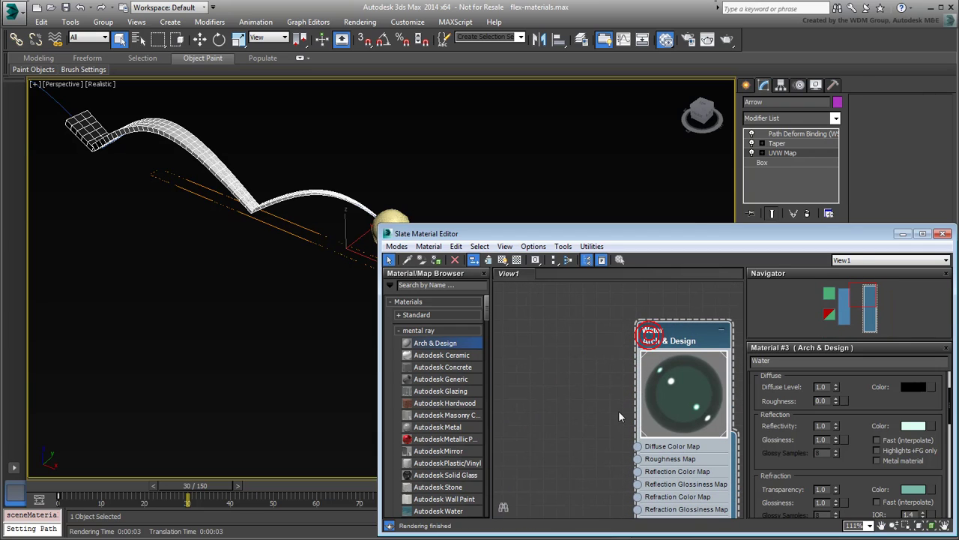
middle_click_drag(619, 416, 549, 358)
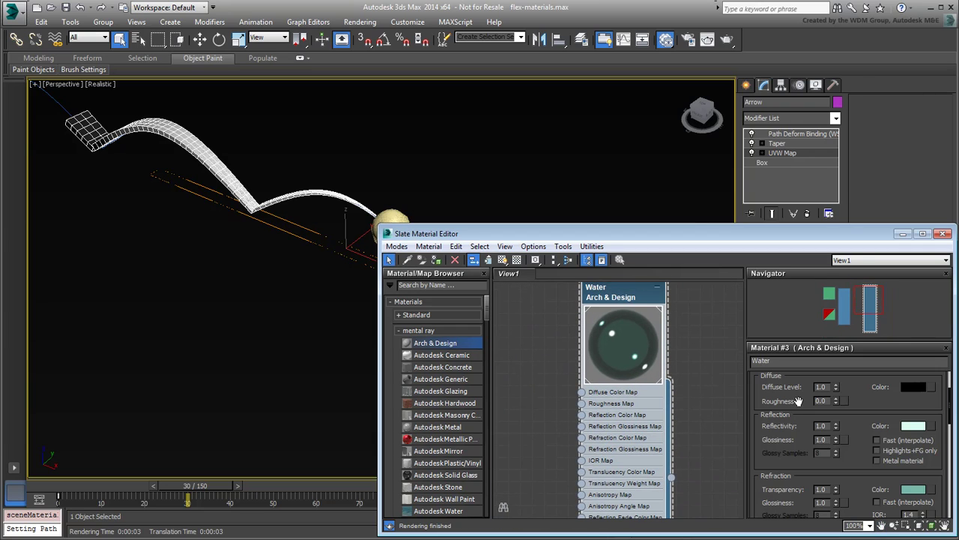
left_click_drag(855, 470, 851, 291)
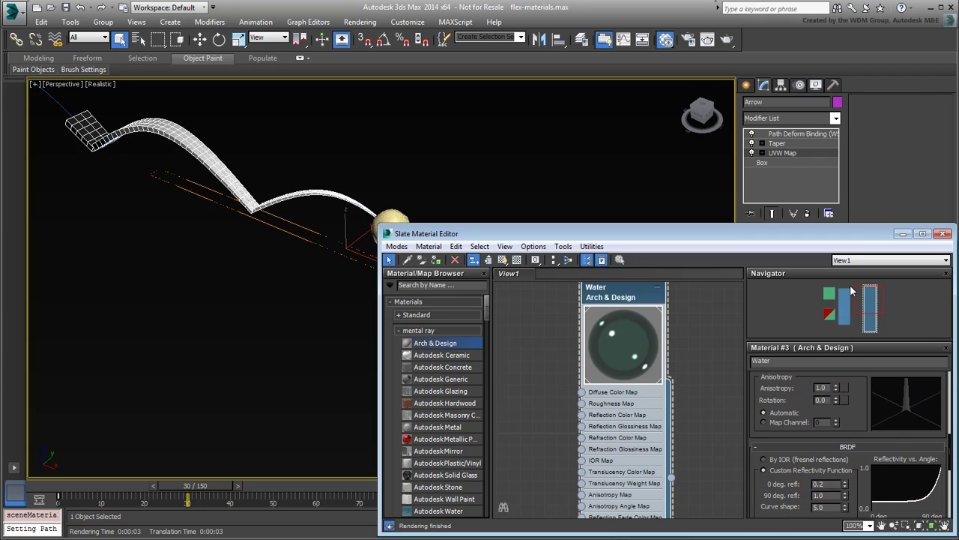
left_click(763, 460)
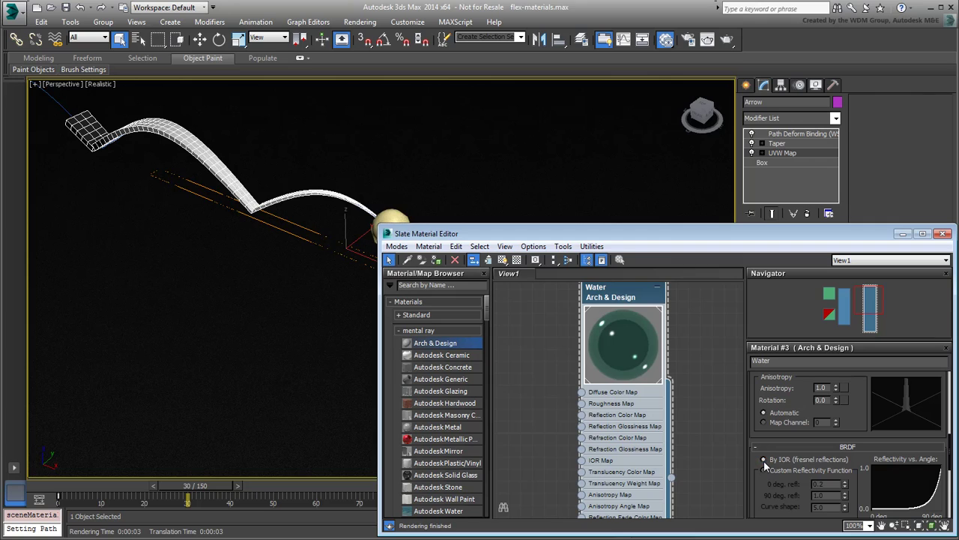
left_click_drag(852, 396, 852, 514)
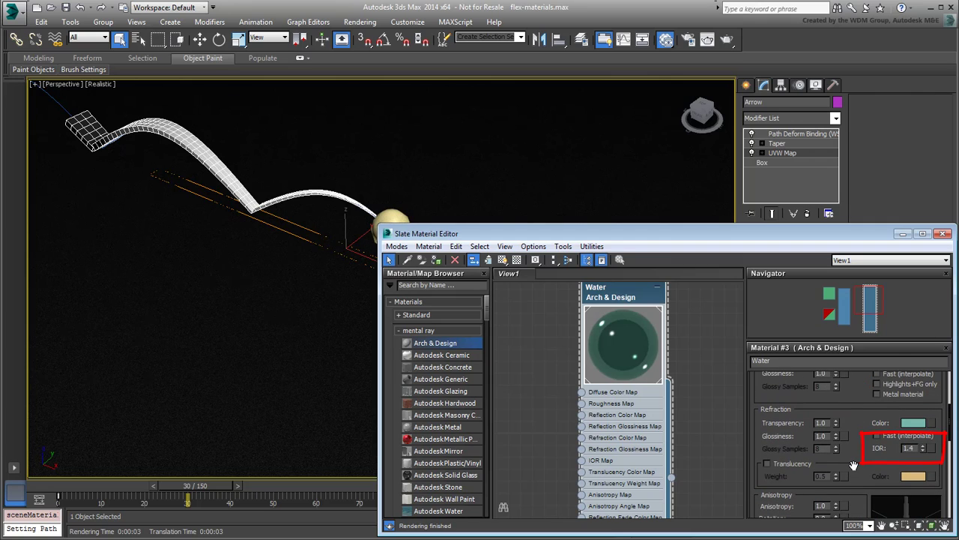
left_click_drag(922, 448, 915, 422)
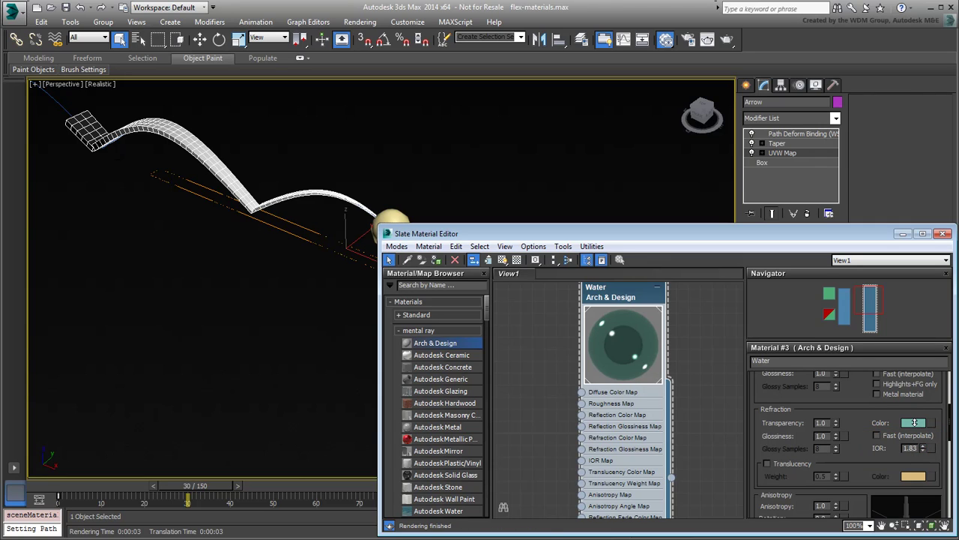
right_click(914, 422)
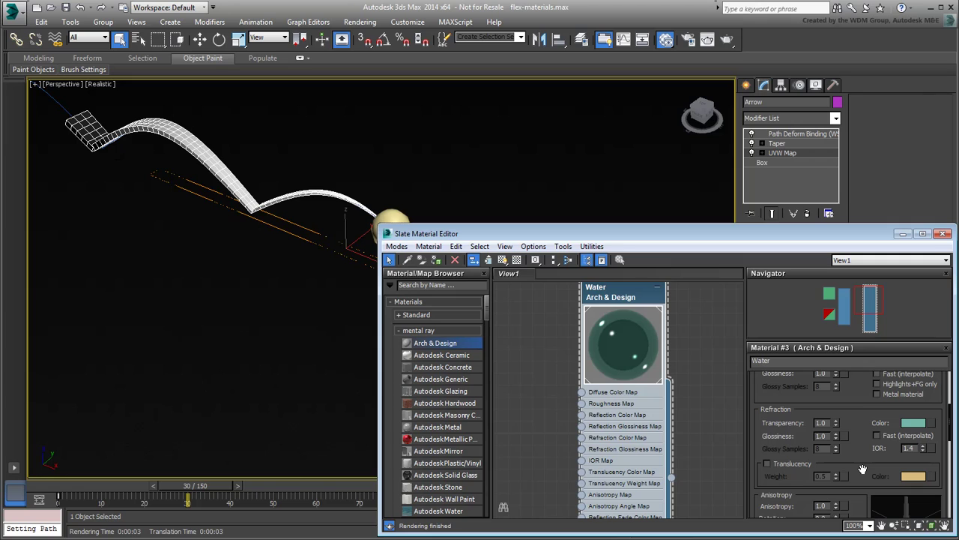
left_click(726, 39)
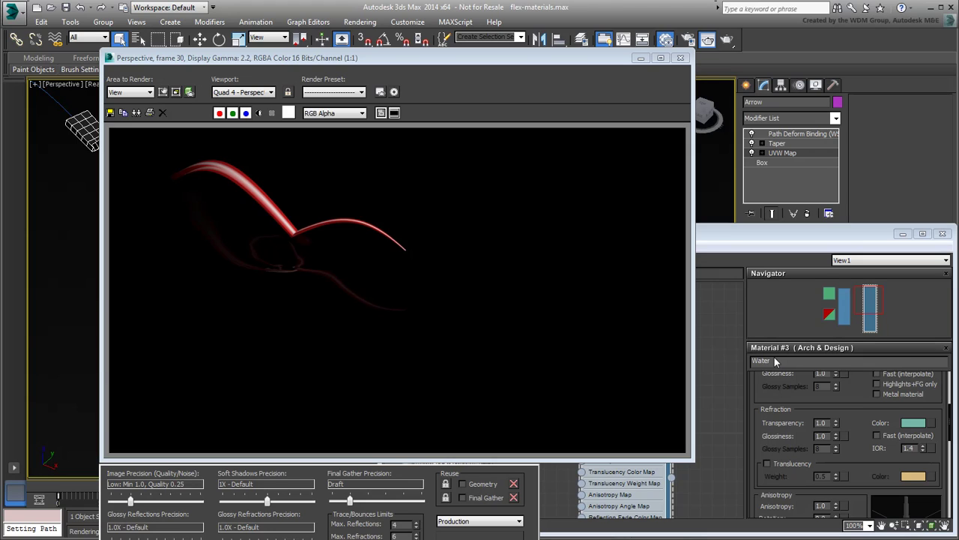
left_click(680, 58)
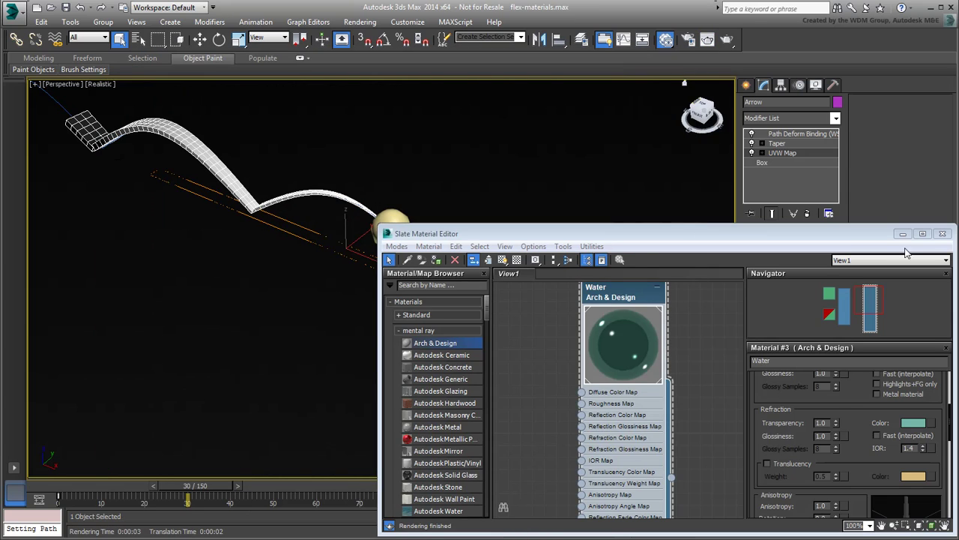
Switch to four viewports and draw a Plane in the Top view.
left_click(942, 234)
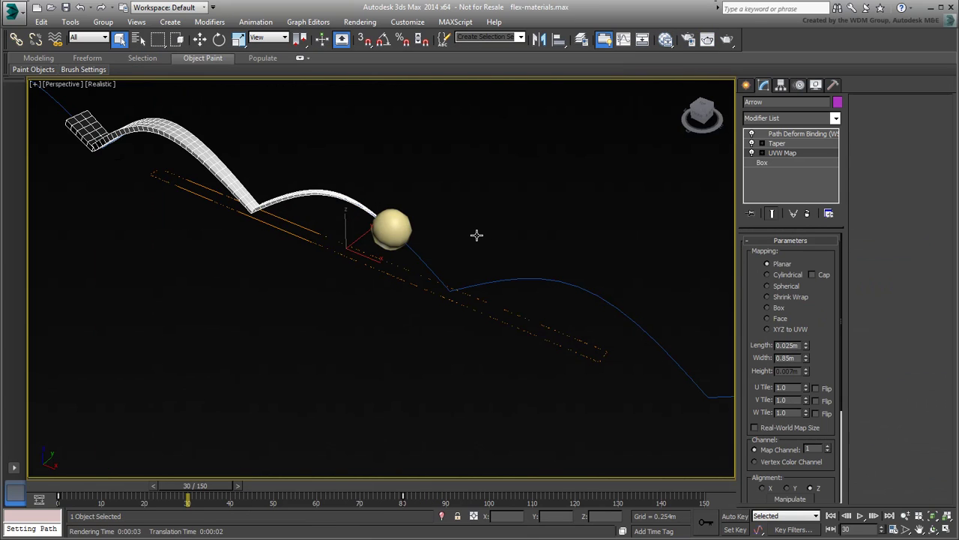
key("alt+w")
right_click(266, 198)
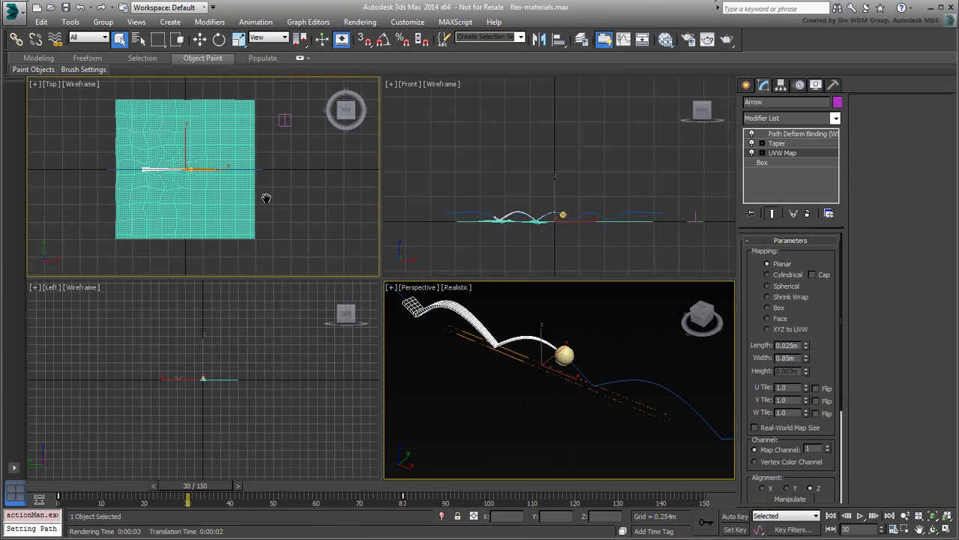
left_click(746, 86)
left_click(750, 104)
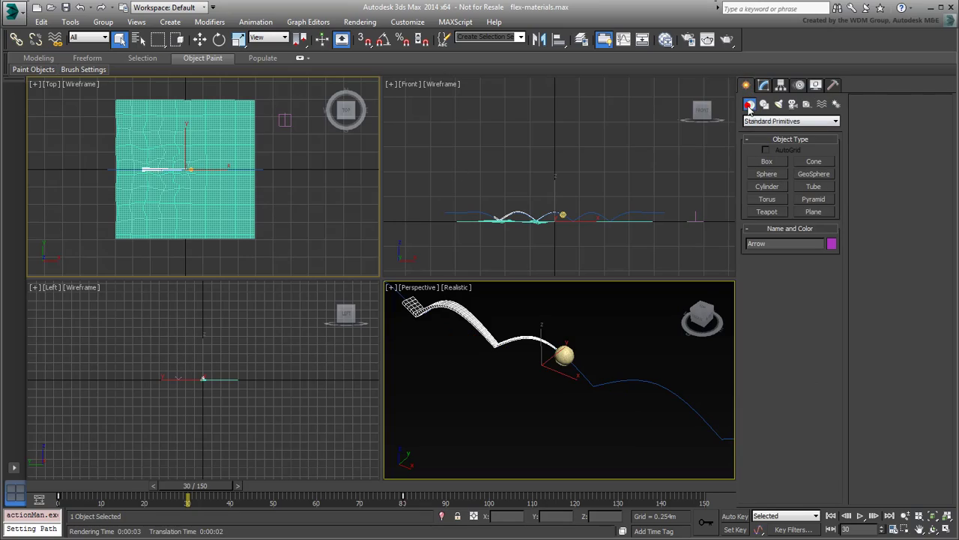
left_click(813, 212)
left_click_drag(103, 84, 272, 258)
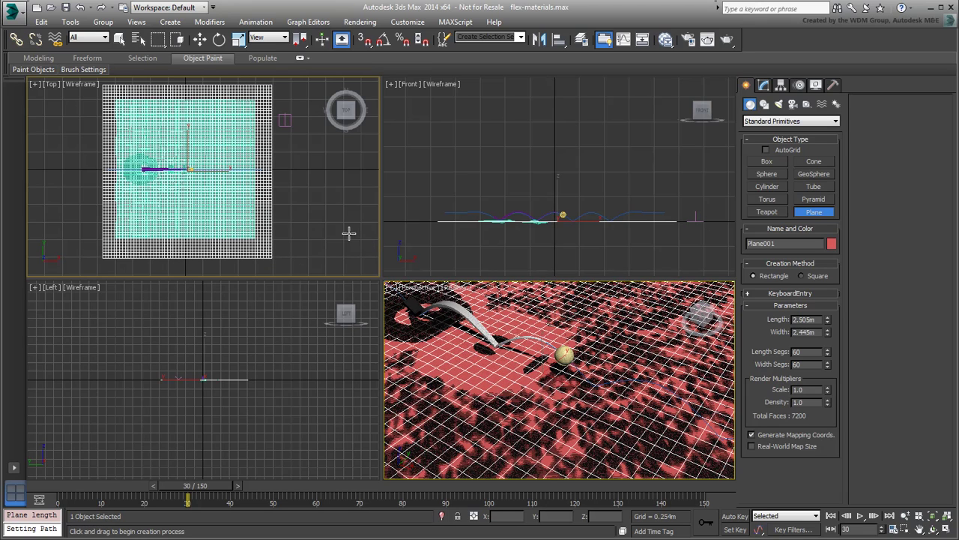
Set the plane to 2.5m length and width with 4×4 segments.
left_click(763, 85)
double_click(804, 255)
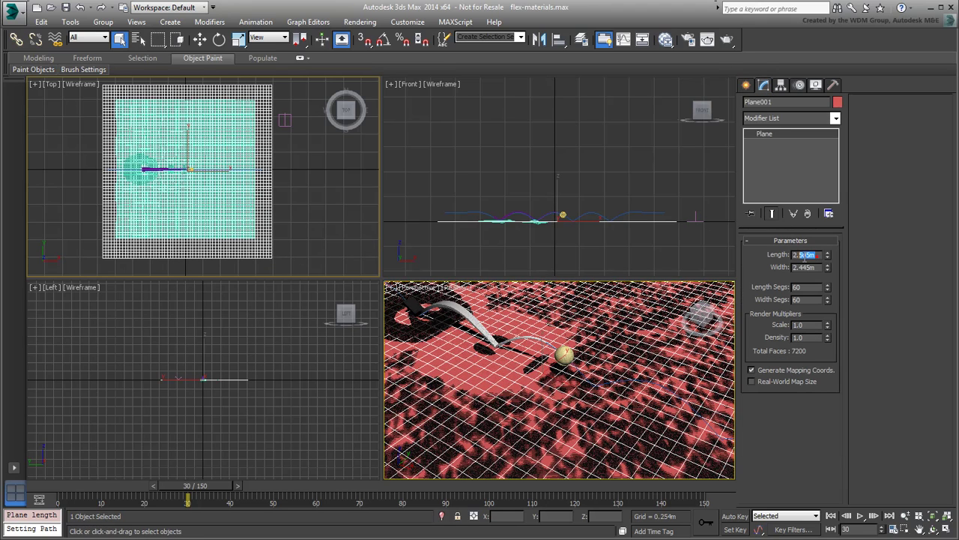
type("2.5")
key("Tab")
type("2")
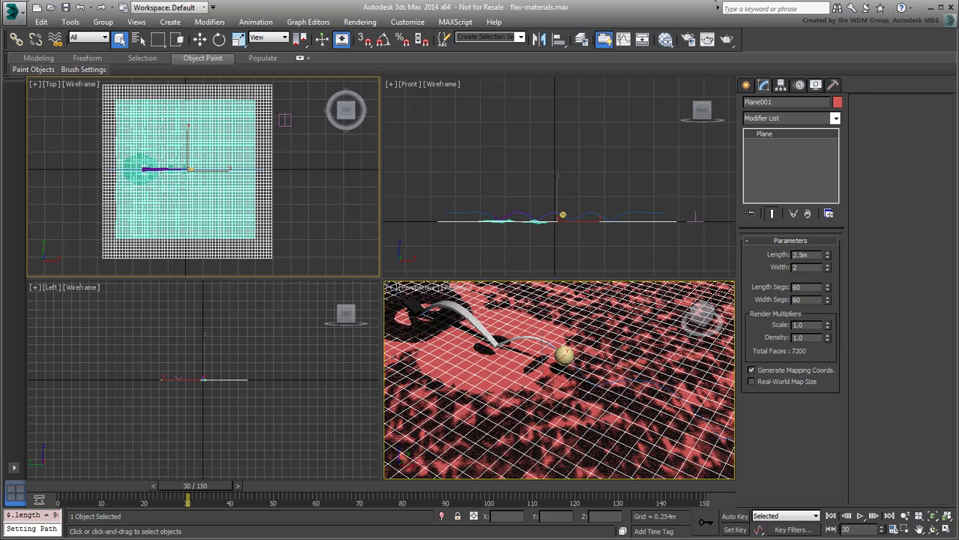
type(".5")
key("Return")
left_click(787, 287)
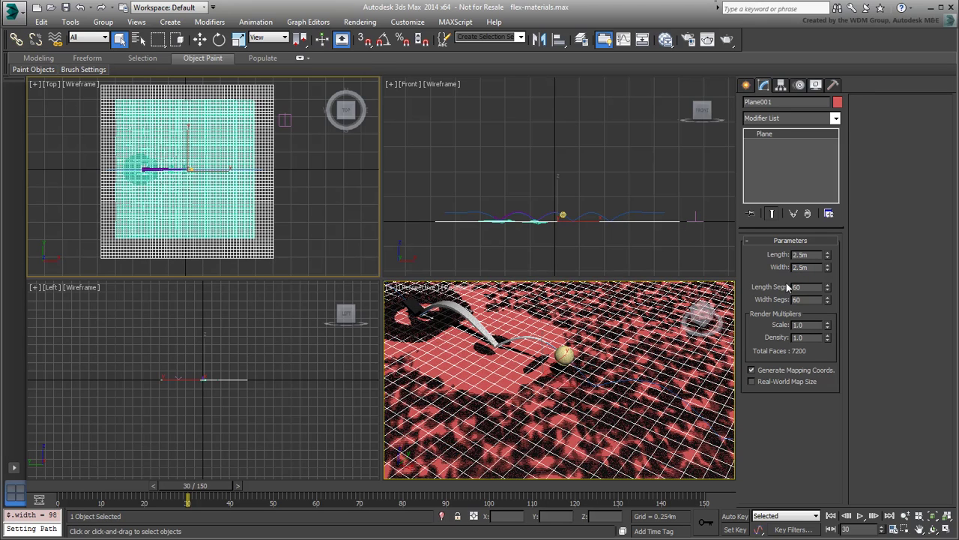
type("4")
key("Tab")
type("4")
key("Return")
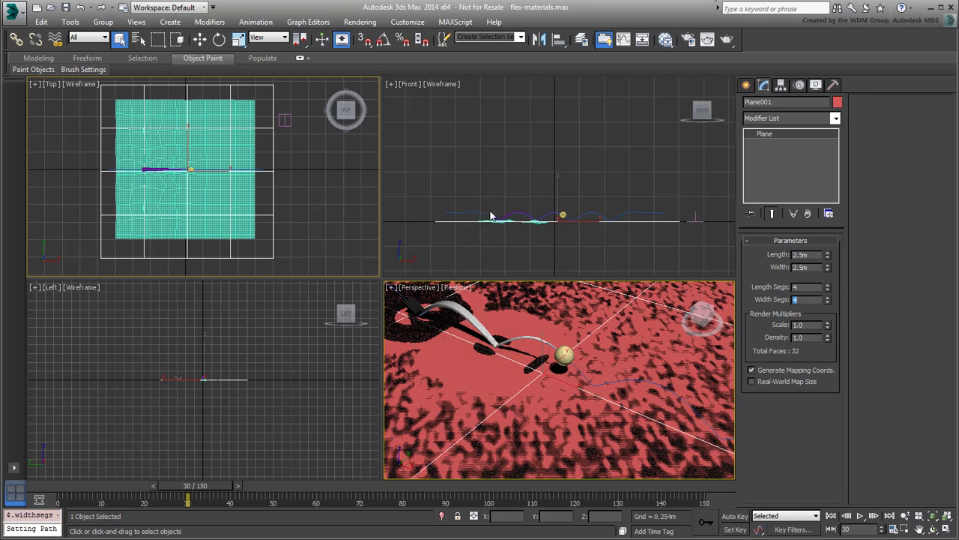
Move the plane down in the Front view to sit just beneath the arrow's path.
scroll(560, 219, "up", 5)
right_click(559, 218)
left_click(573, 230)
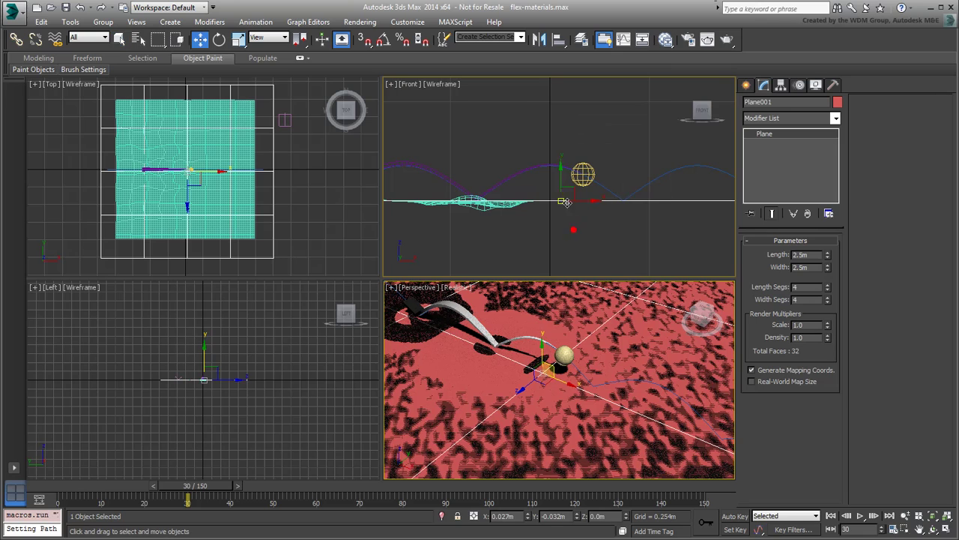
left_click_drag(564, 180, 566, 221)
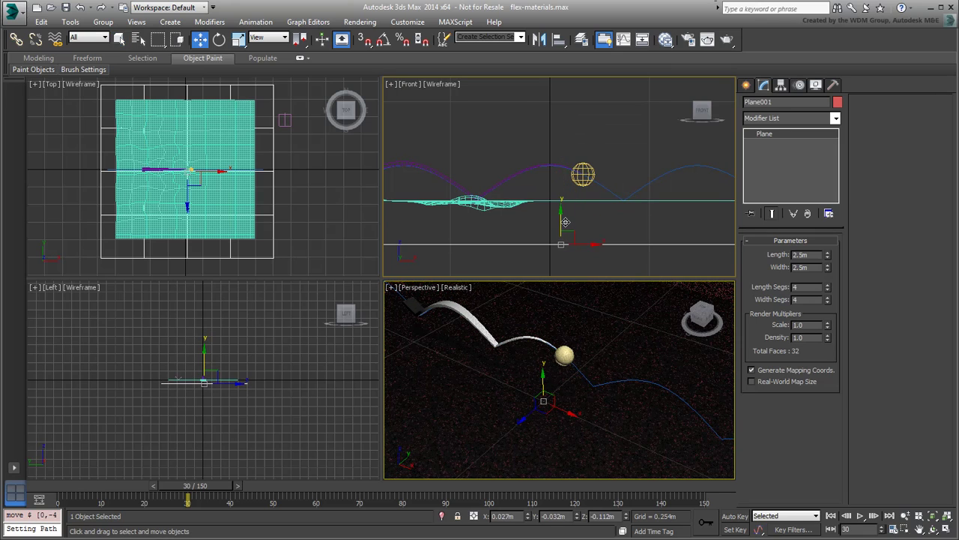
scroll(563, 213, "down", 5)
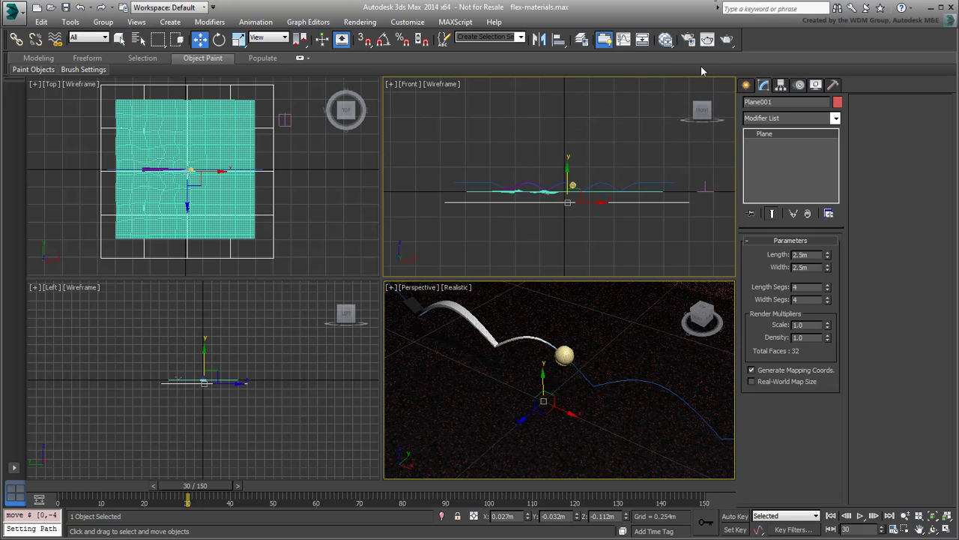
left_click(667, 41)
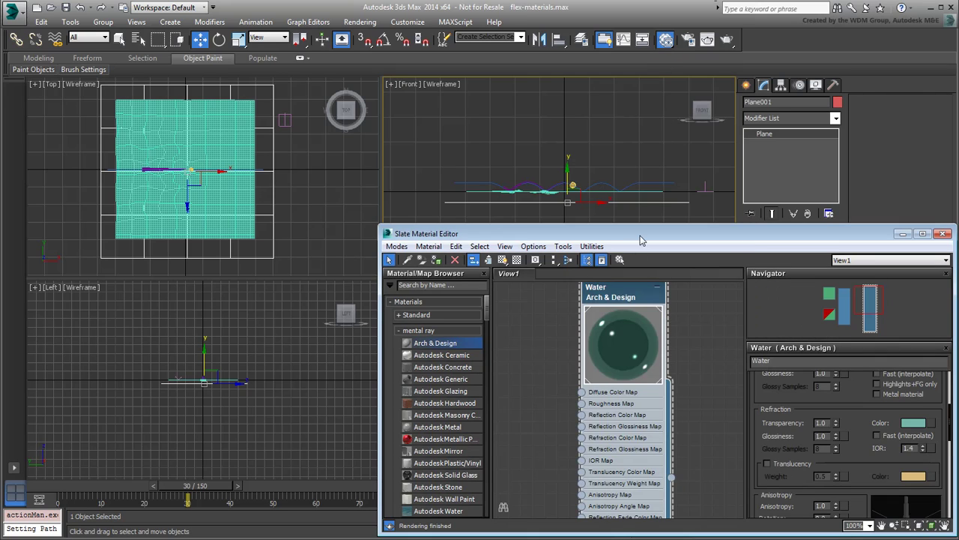
Add a new Arch & Design material using the Matte Finish template.
scroll(503, 380, "down", 2)
left_click_drag(439, 349, 685, 342)
double_click(649, 309)
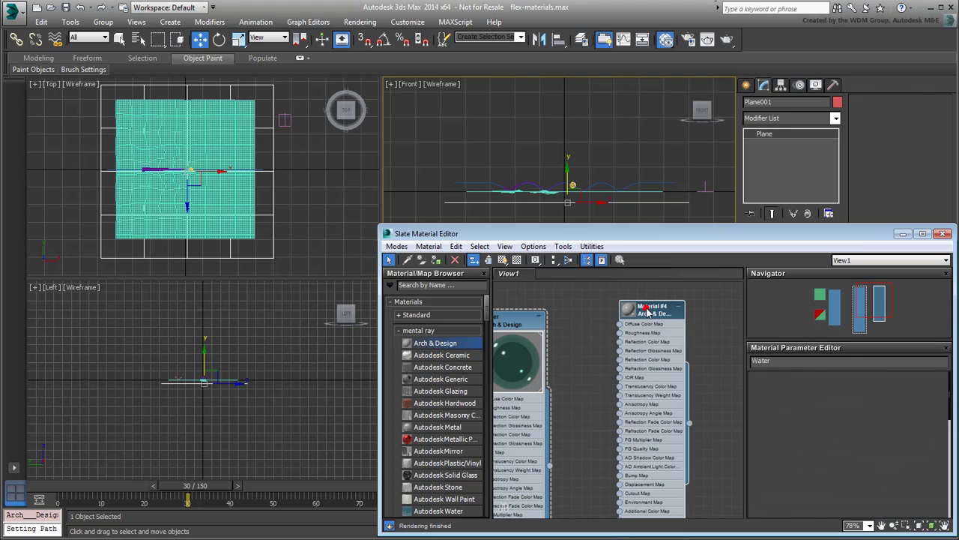
left_click(937, 389)
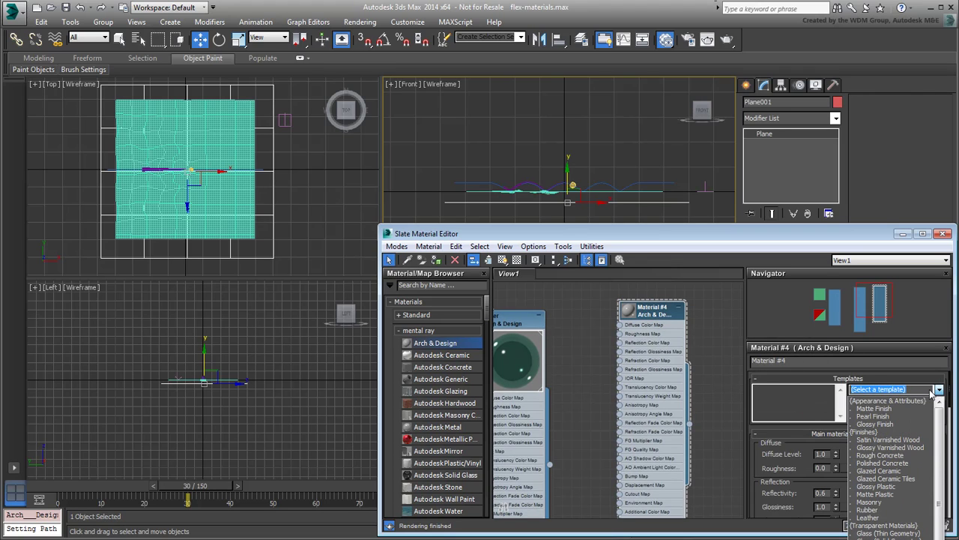
left_click(869, 409)
Name the material 'Pool Floor' and reposition its node in the graph.
left_click(796, 364)
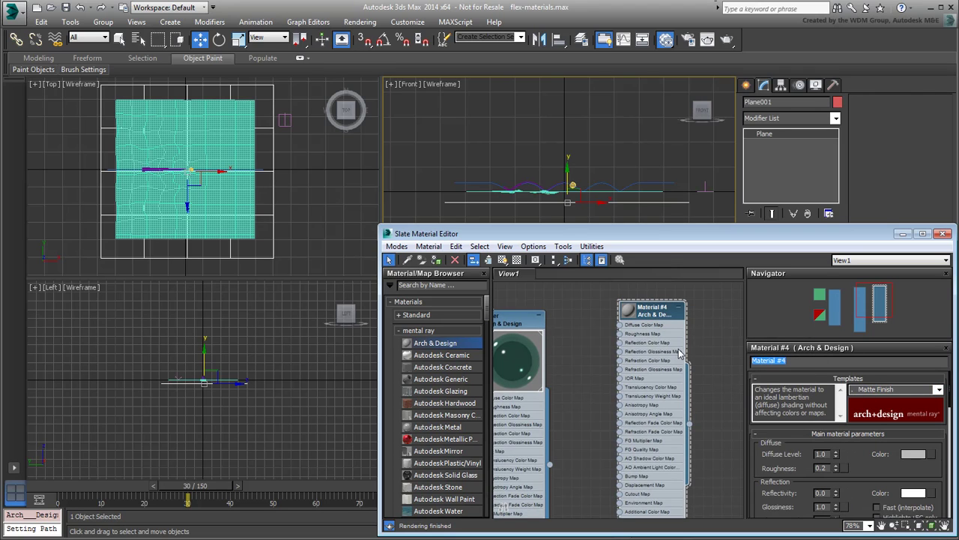
type("Pool Floor")
key("Return")
middle_click_drag(563, 371, 492, 372)
left_click_drag(573, 326, 663, 326)
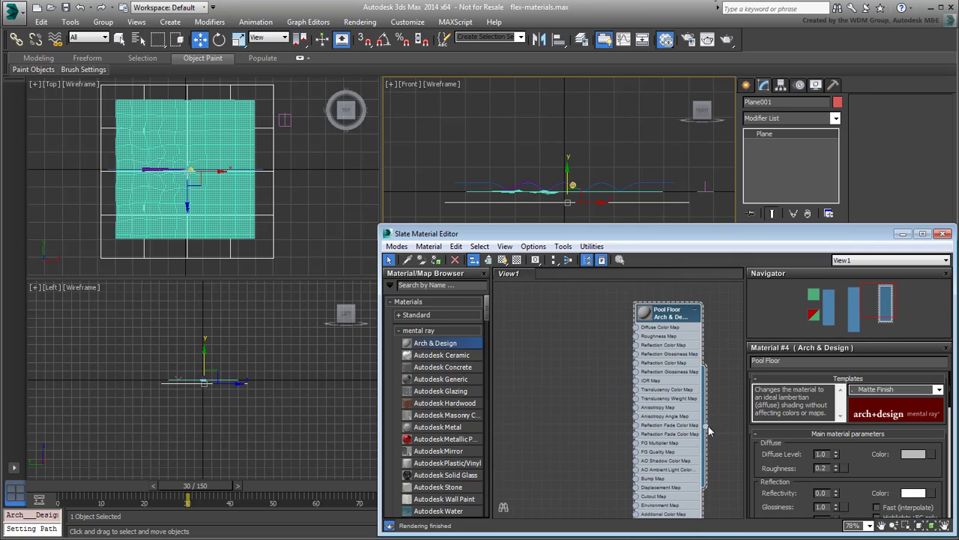
left_click_drag(706, 425, 249, 258)
Close the material editor and render frame 30 of the Perspective view to check water and arrow.
left_click(944, 233)
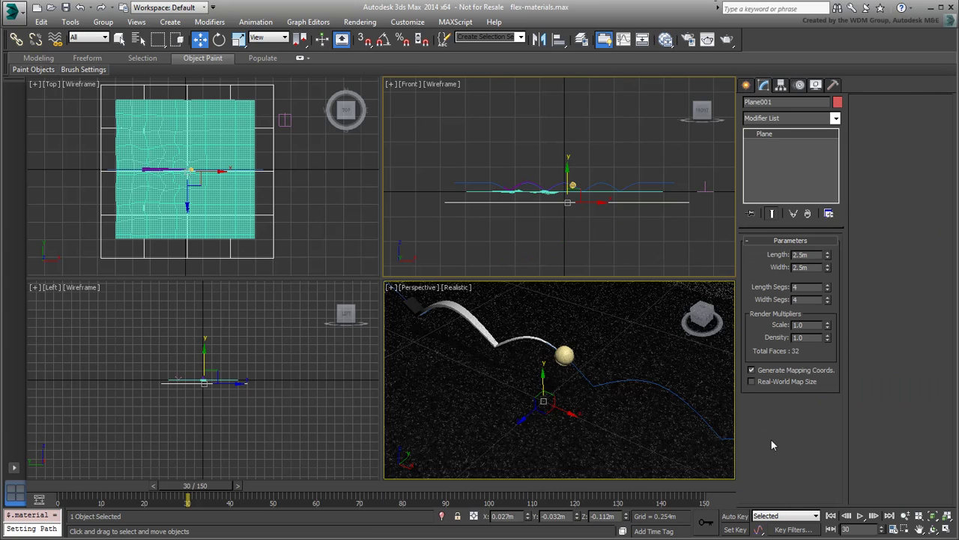
left_click(593, 398)
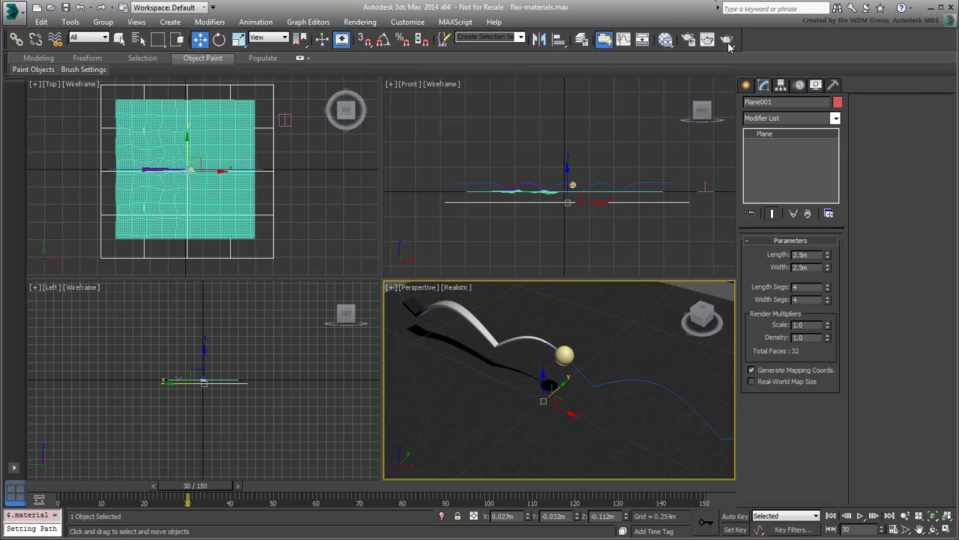
left_click(727, 41)
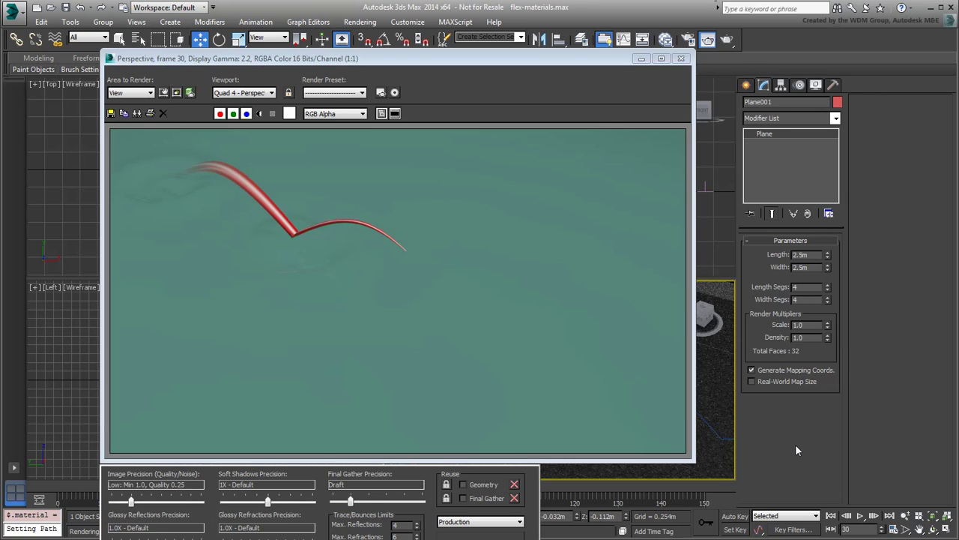
left_click(682, 59)
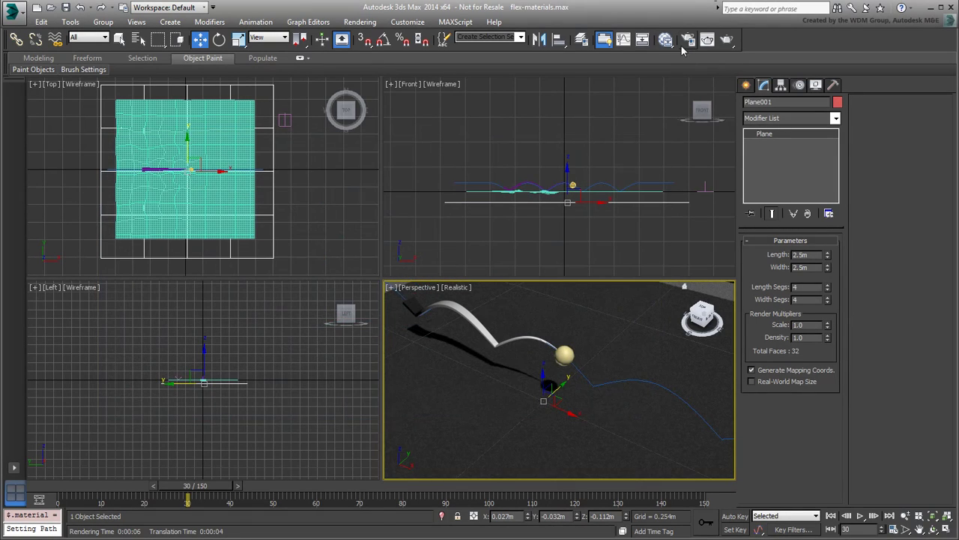
Wire a Bitmap map loading Mosaic.jpg into Pool Floor's diffuse colour.
left_click(666, 39)
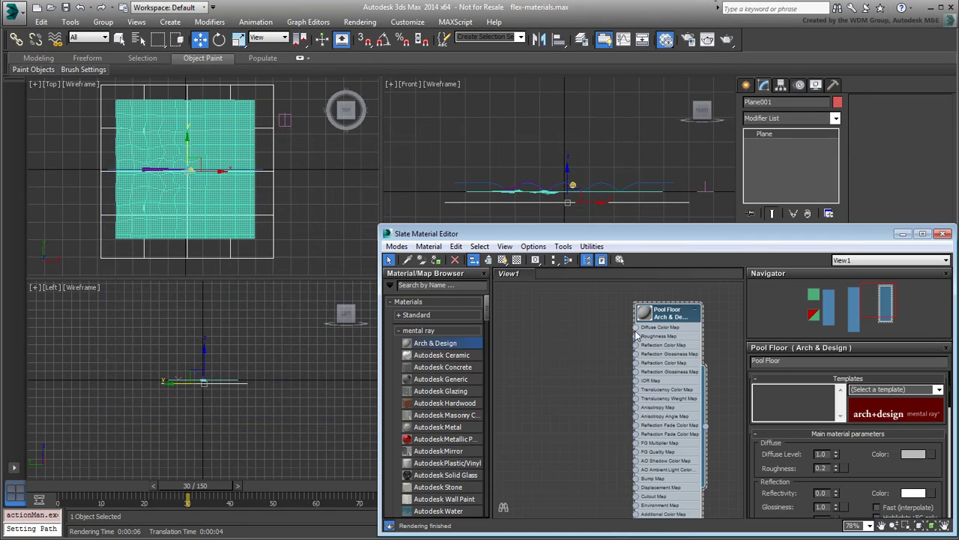
left_click_drag(636, 330, 572, 332)
left_click(587, 339)
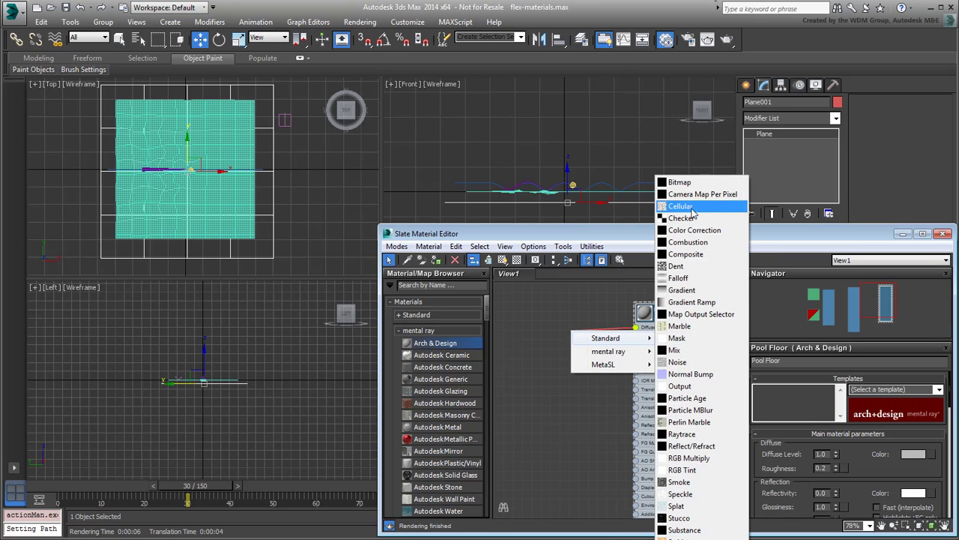
left_click(695, 184)
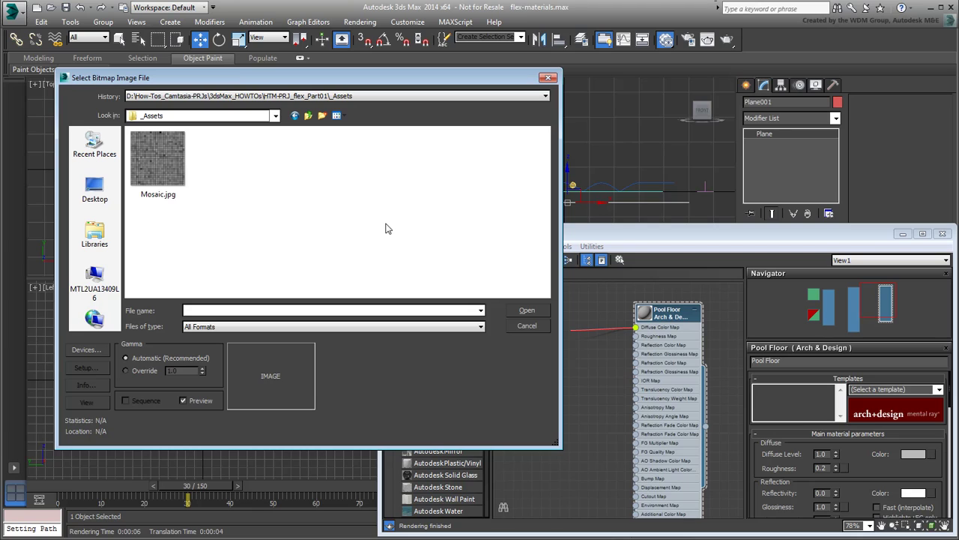
left_click(159, 163)
left_click(522, 315)
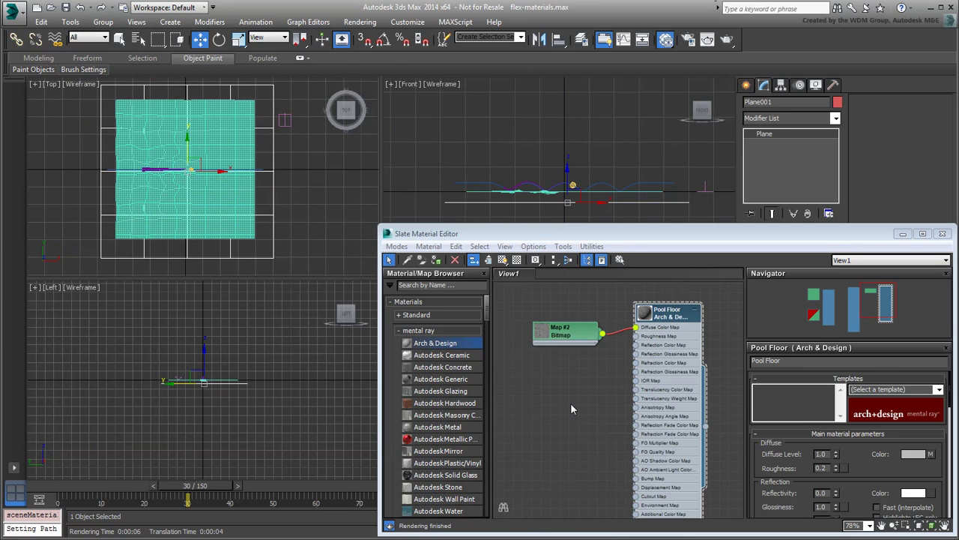
Tile the Mosaic.jpg map 6.0 in U and V and show it shaded in viewports.
double_click(571, 336)
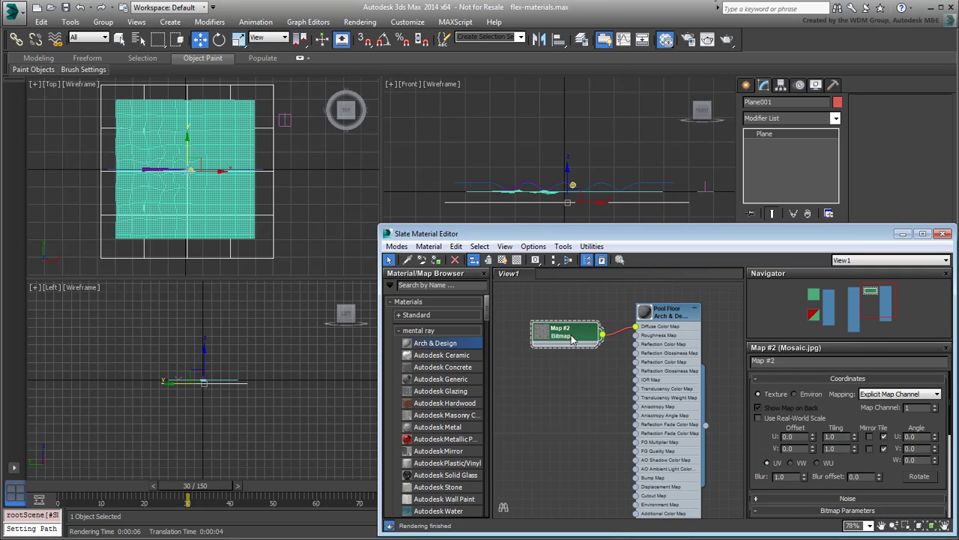
type("6")
key("Tab")
type("6")
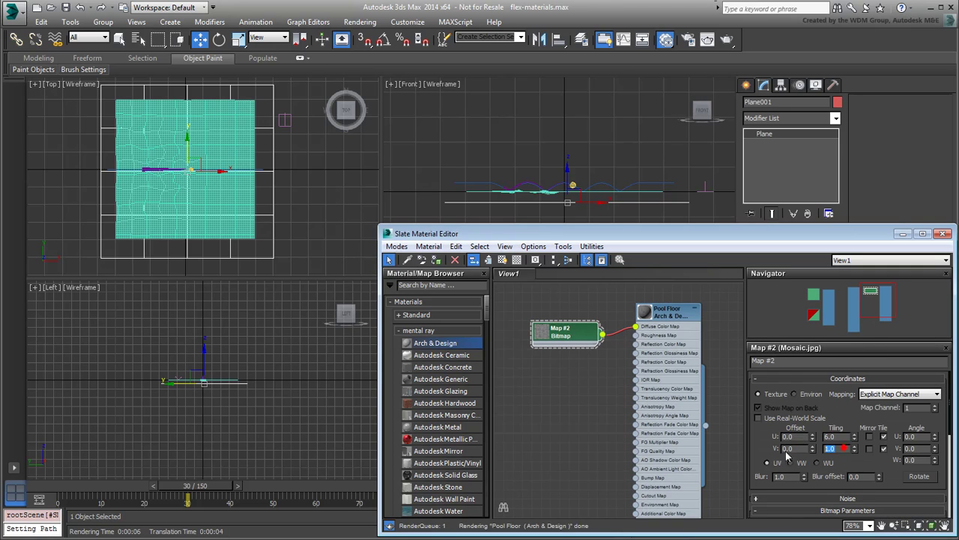
key("Return")
left_click(502, 259)
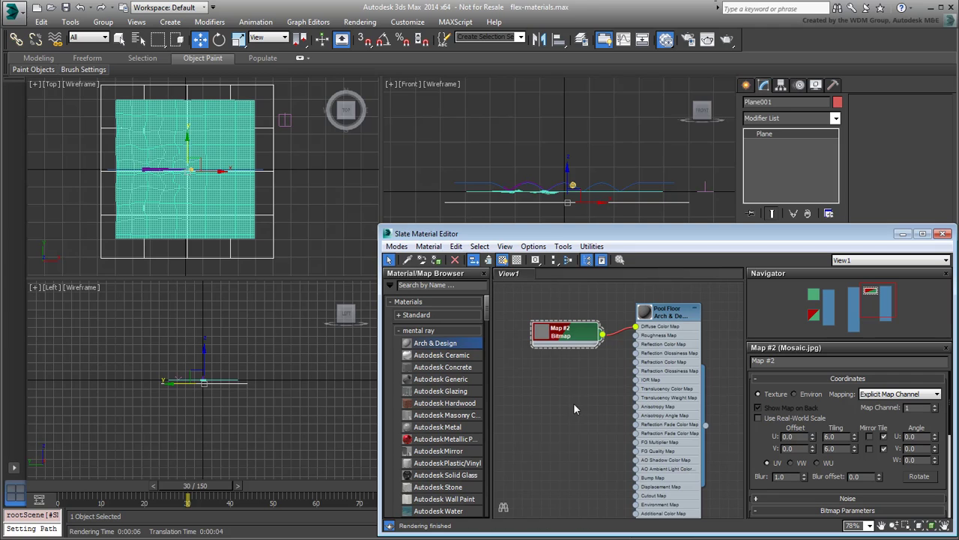
Render frame 30 to review the tiled mosaic pool floor beneath the water.
left_click(727, 40)
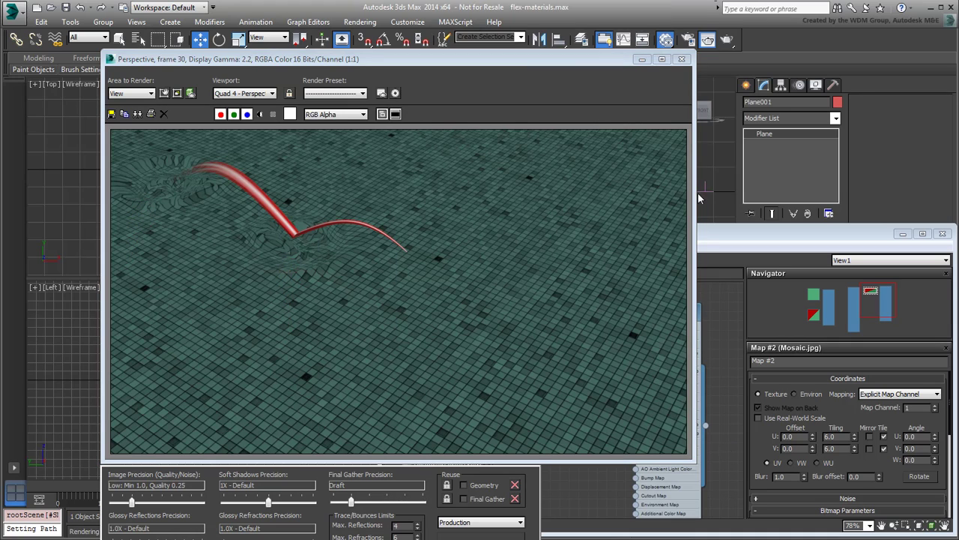
left_click(681, 59)
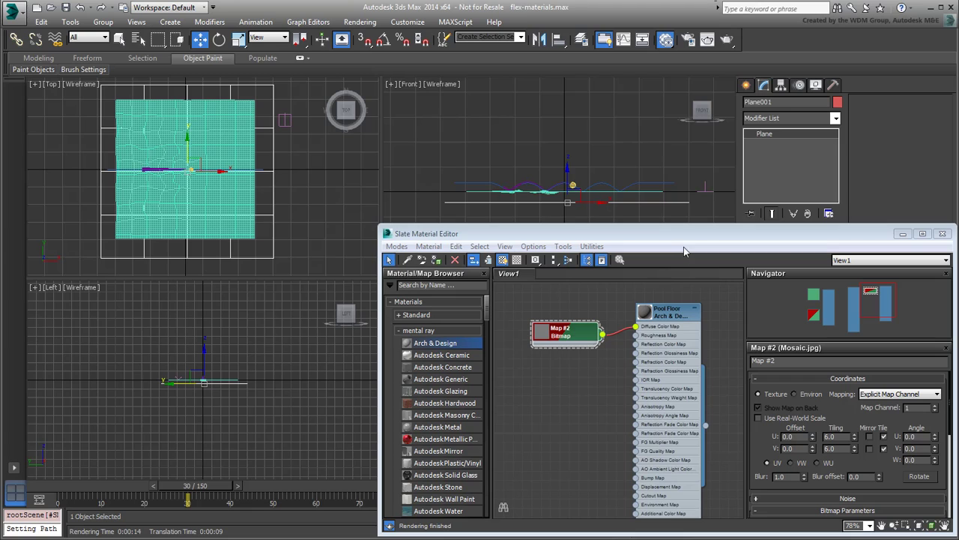
Load the Water material into View1, move to frame 45 and render with IOR 1.4.
left_click_drag(434, 343, 512, 339)
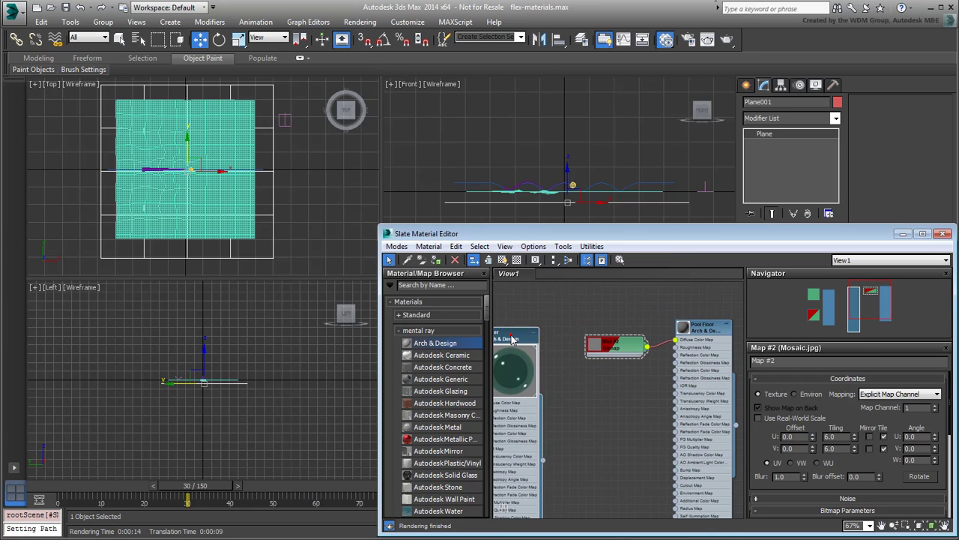
double_click(512, 338)
middle_click_drag(531, 494, 544, 485)
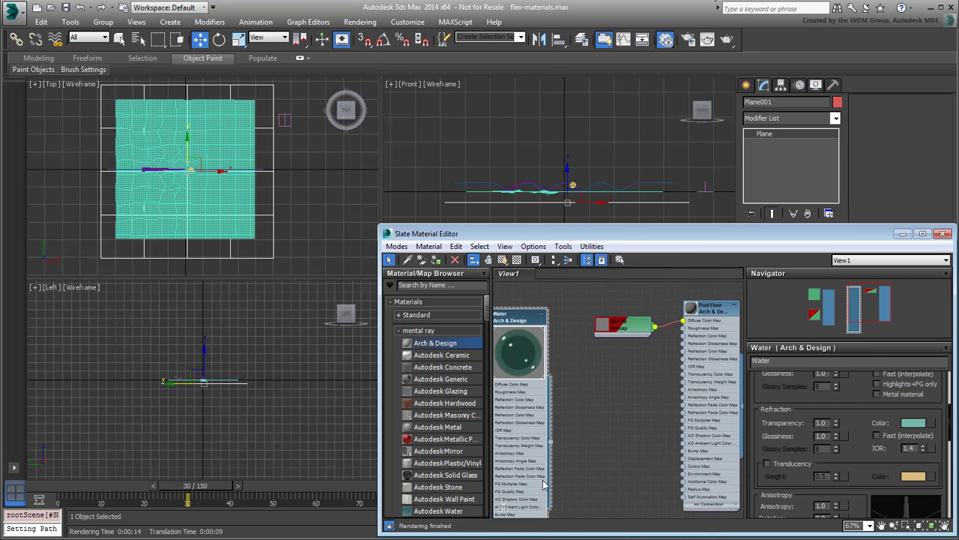
left_click_drag(221, 496, 255, 496)
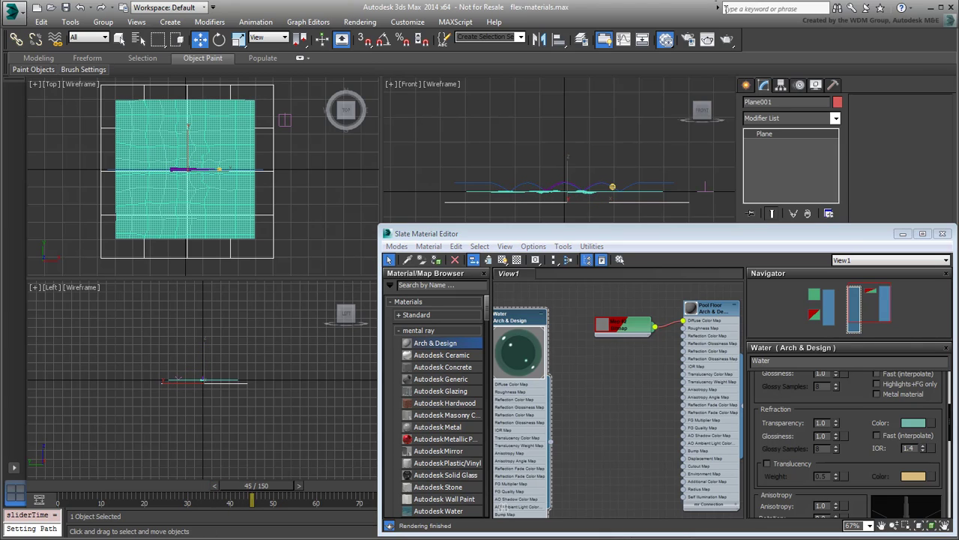
left_click(723, 43)
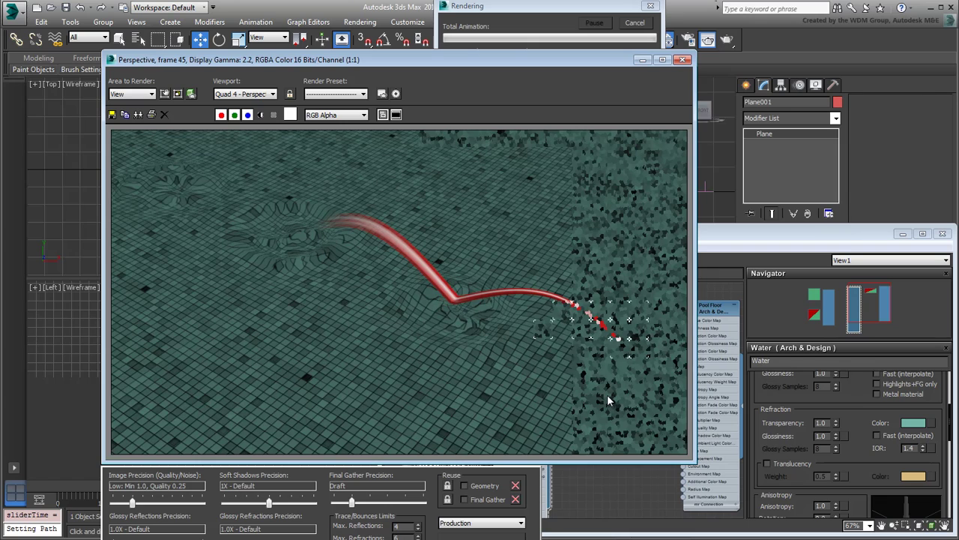
left_click(682, 60)
Render frame 45 again with the Water IOR at 1.0, then begin changing it to 1.5.
double_click(908, 448)
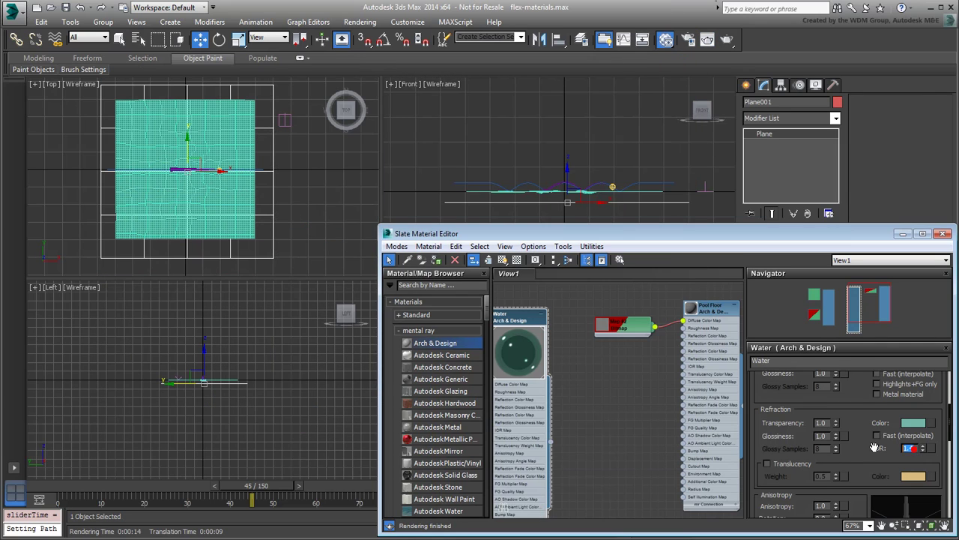
type("1.0")
key("Return")
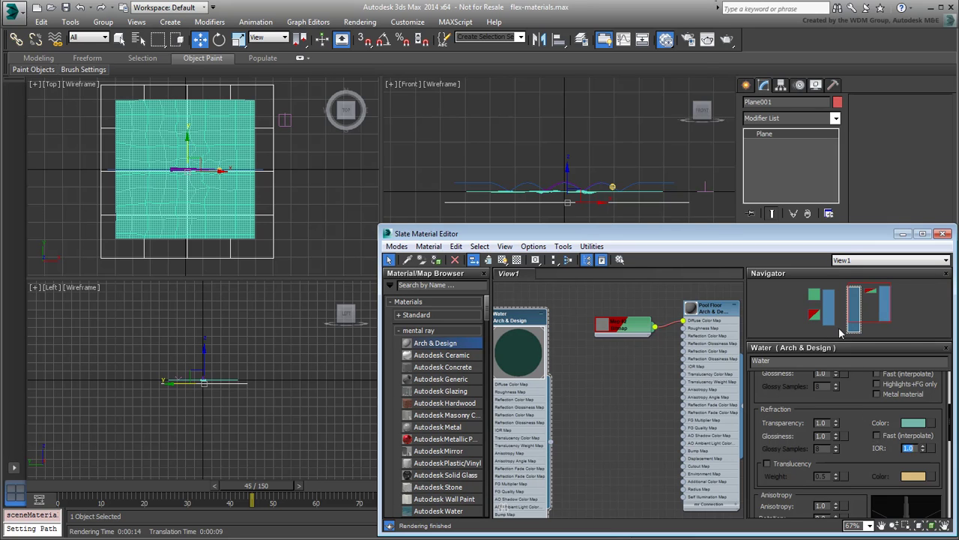
left_click(726, 39)
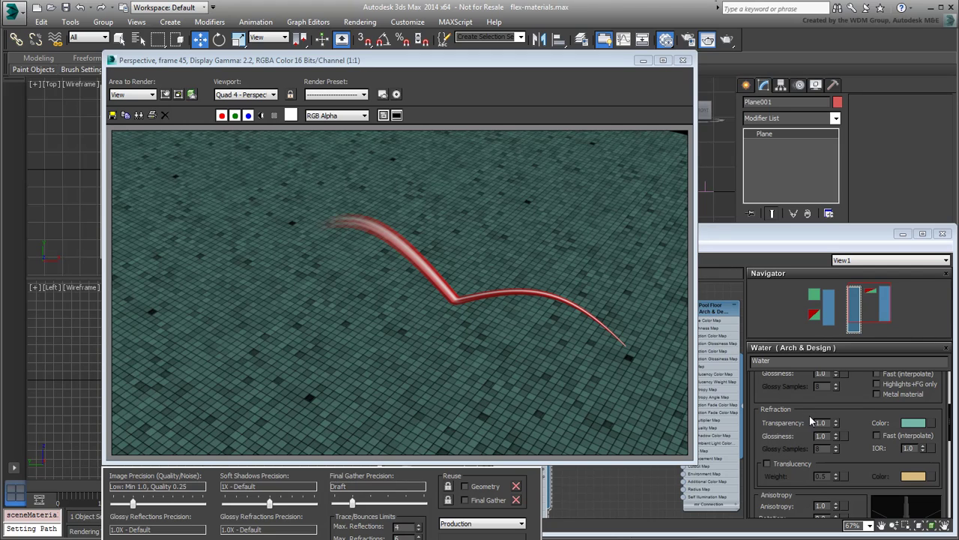
left_click(683, 60)
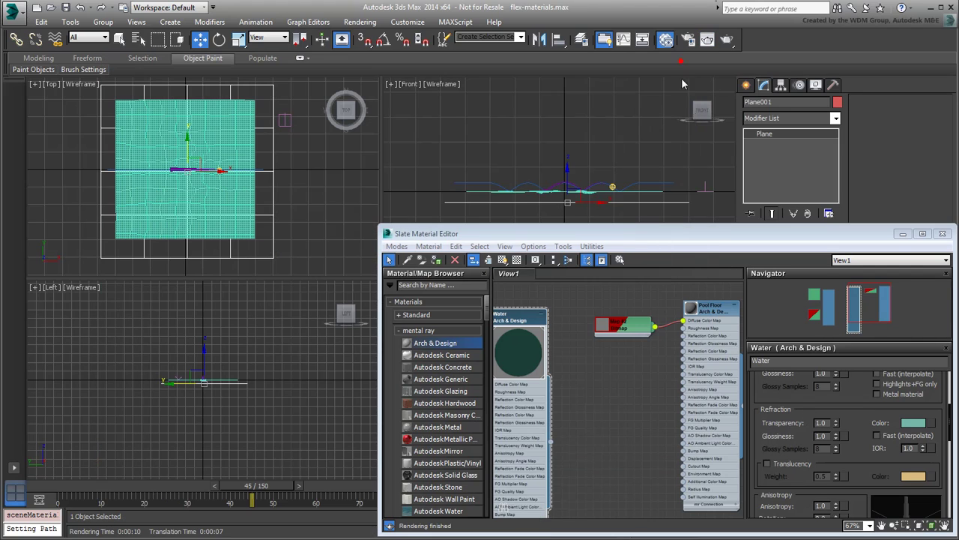
left_click(911, 447)
Enter 1.5 as the Water material's IOR and render frame 45 again.
type("1.")
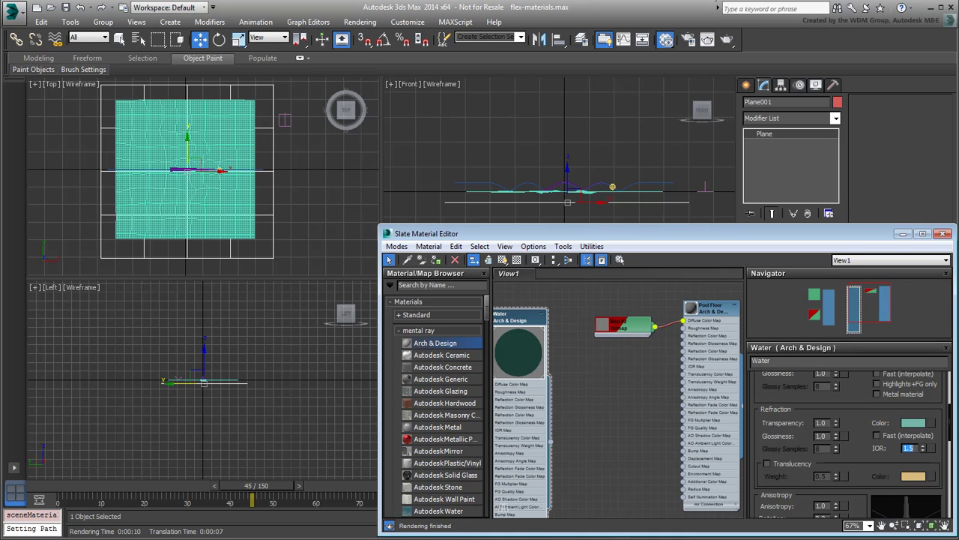
type("5")
left_click(709, 39)
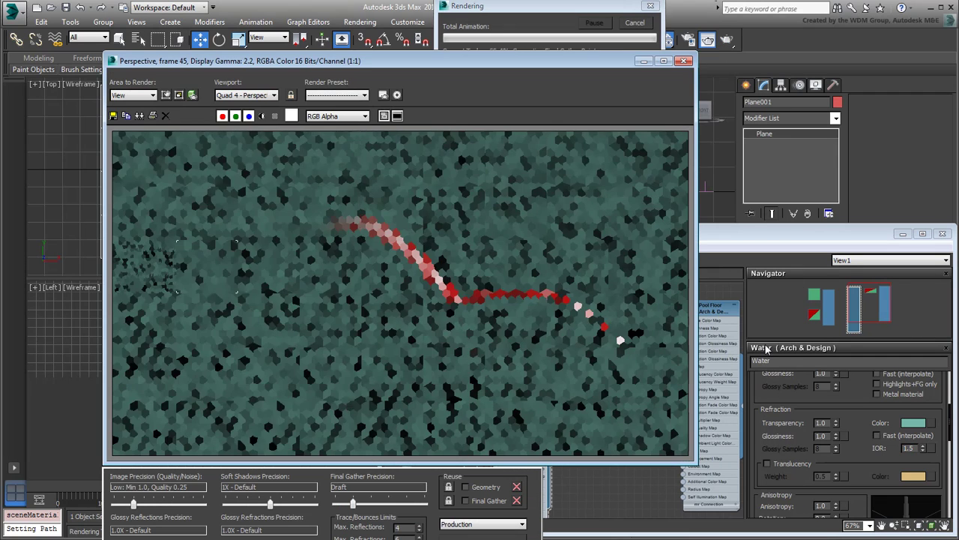